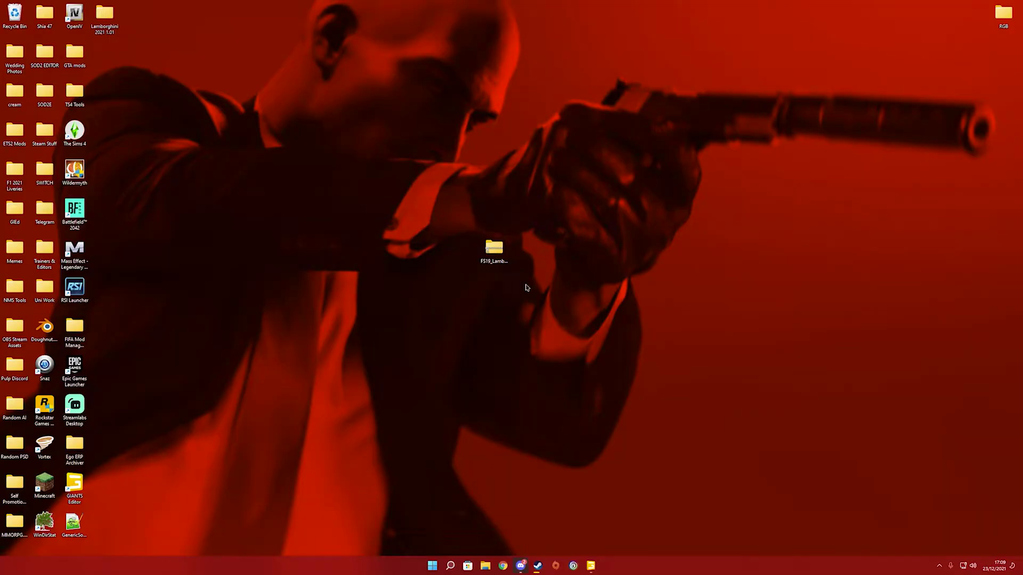
{"action": "left_click_drag", "start_coordinate": [526, 285], "coordinate": [469, 196]}
{"action": "mouse_move", "coordinate": [504, 267]}
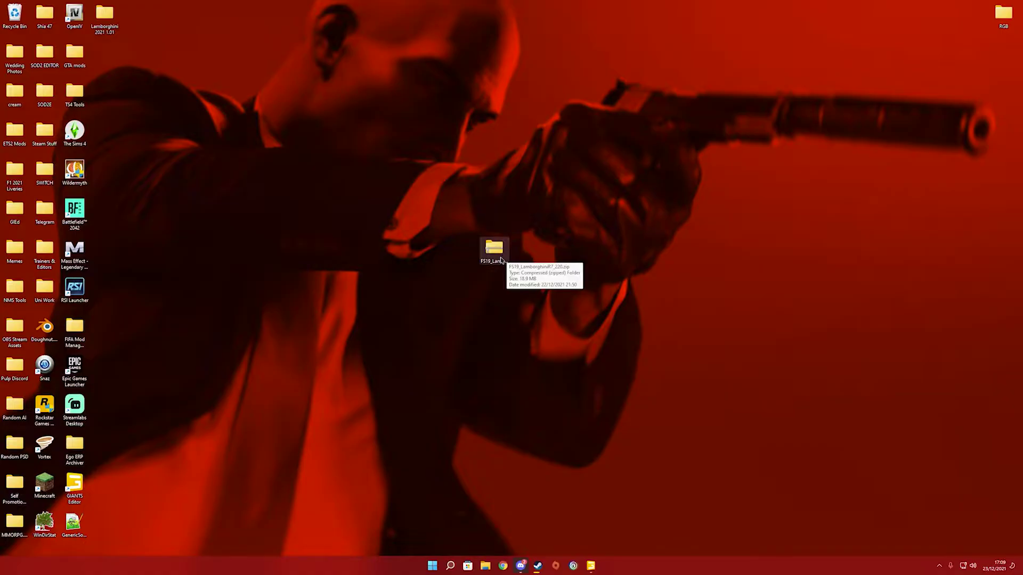
{"action": "left_click", "coordinate": [389, 222]}
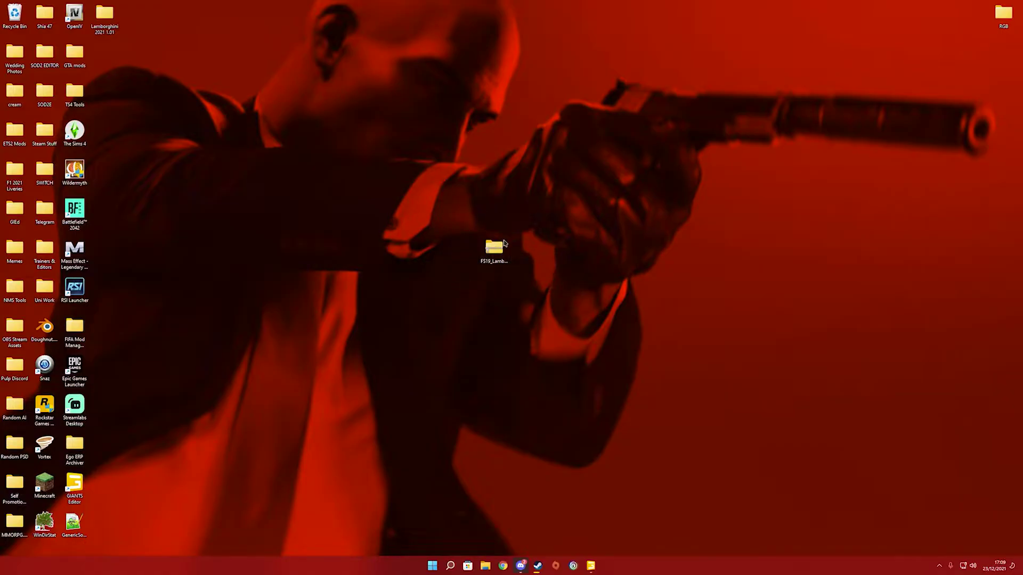
{"action": "left_click_drag", "start_coordinate": [472, 281], "coordinate": [519, 223]}
{"action": "left_click", "coordinate": [543, 247]}
{"action": "left_click_drag", "start_coordinate": [535, 218], "coordinate": [460, 291]}
{"action": "left_click", "coordinate": [427, 309]}
- Launch GIANTS Editor from the desktop and dismiss its welcome window
{"action": "double_click", "coordinate": [78, 484]}
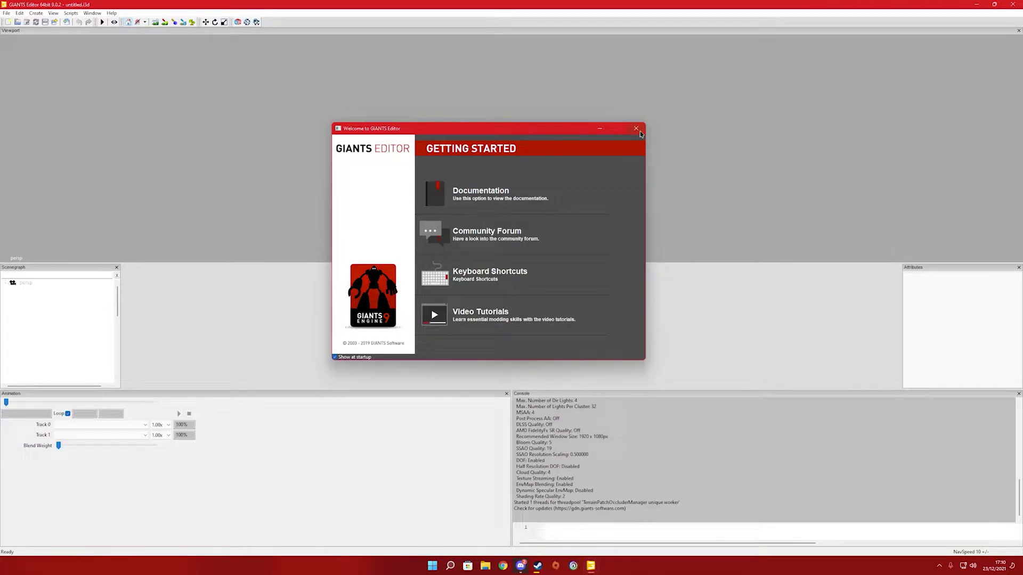
{"action": "left_click", "coordinate": [637, 129]}
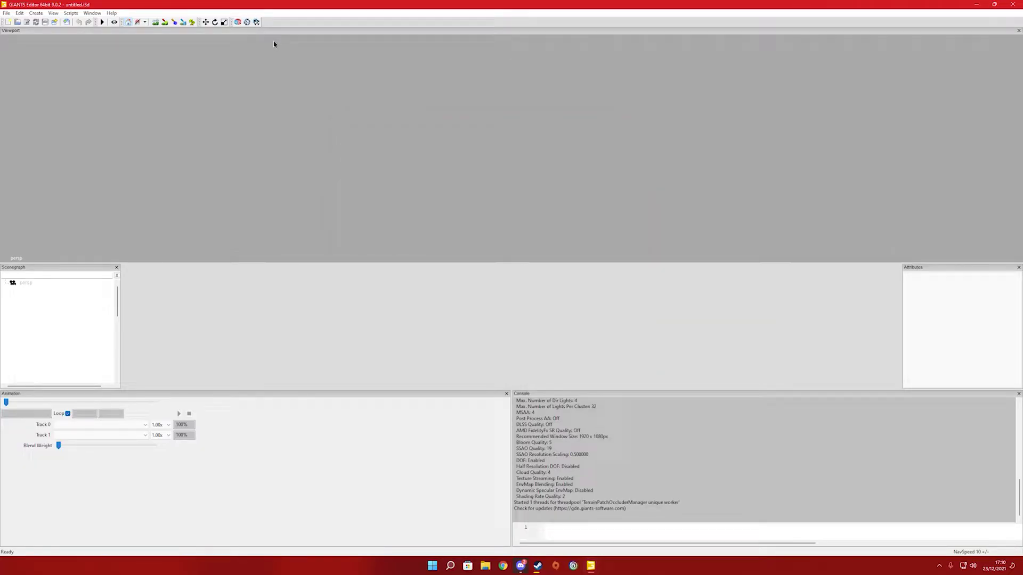
- Open the mod archive FS19_LamborghiniR7_220.zip from the Desktop folder as a mod
{"action": "left_click", "coordinate": [7, 13]}
{"action": "left_click", "coordinate": [39, 72]}
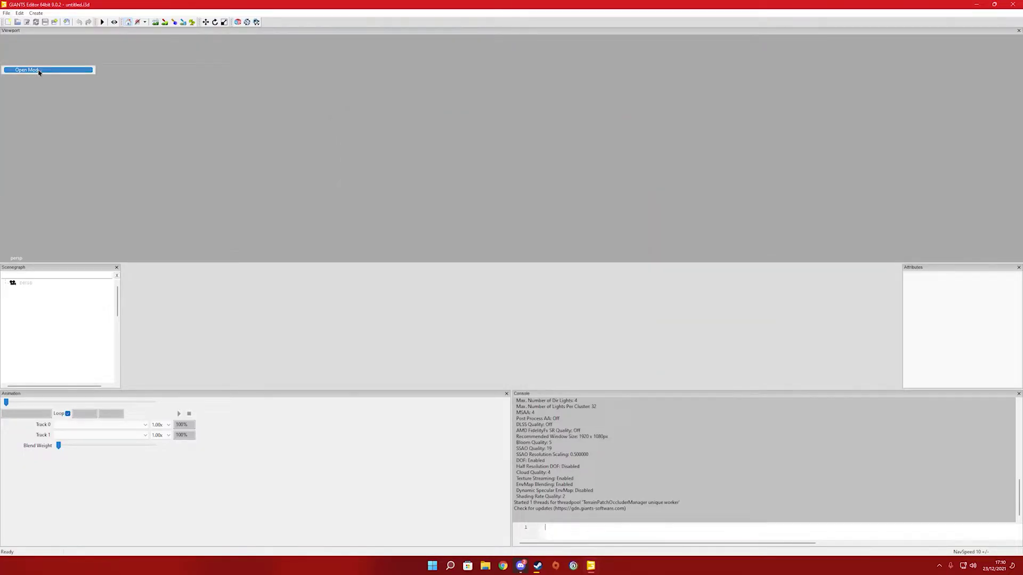
{"action": "left_click_drag", "start_coordinate": [137, 24], "coordinate": [348, 92]}
{"action": "scroll", "coordinate": [244, 170], "scroll_direction": "up", "scroll_amount": 3}
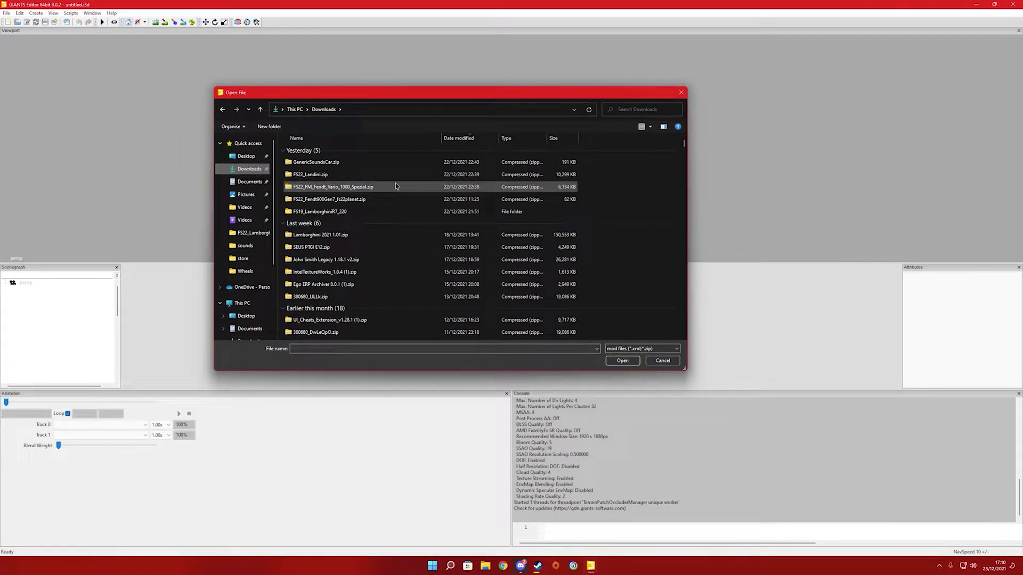
{"action": "left_click", "coordinate": [251, 160]}
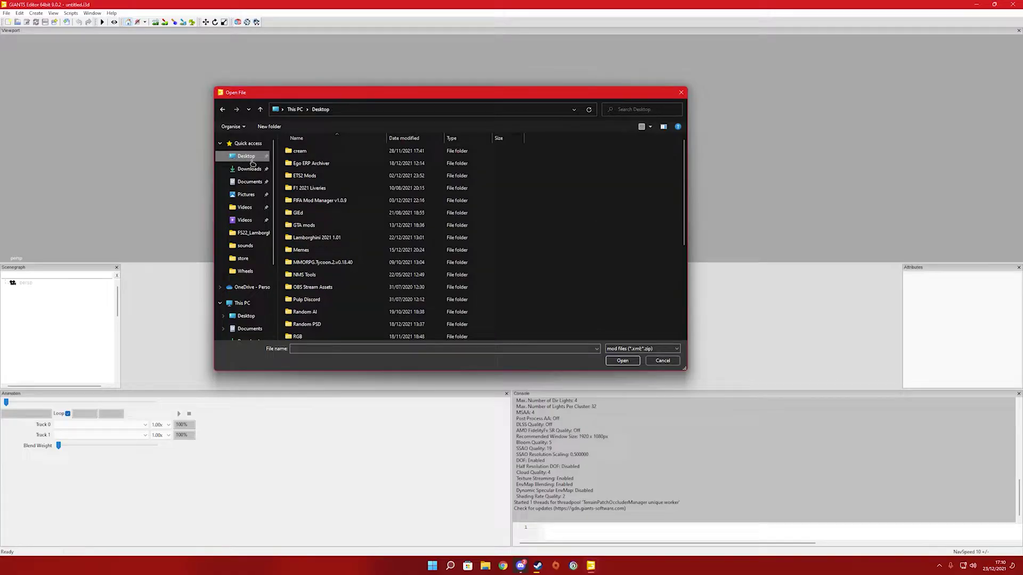
{"action": "scroll", "coordinate": [353, 222], "scroll_direction": "down", "scroll_amount": 4}
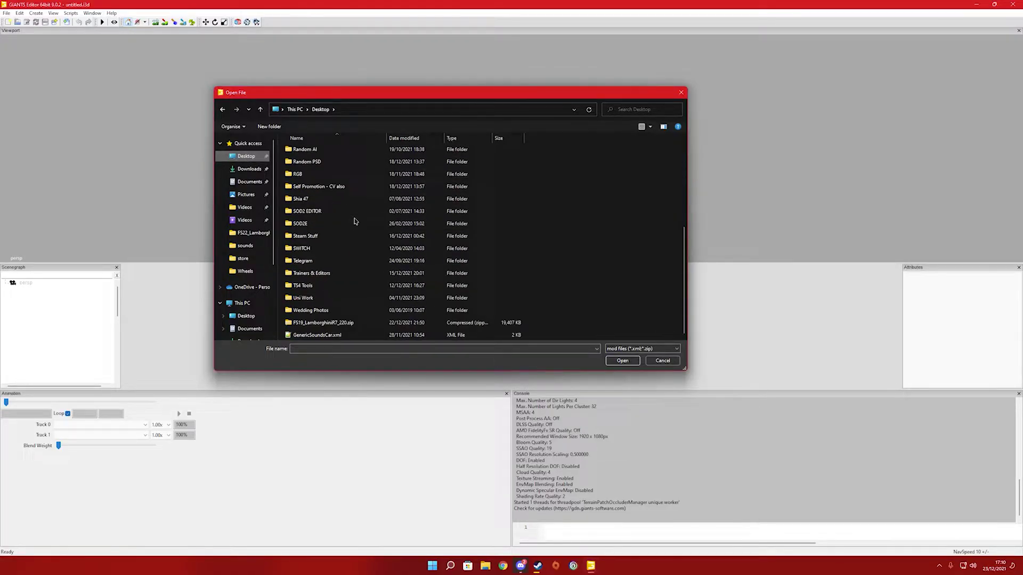
{"action": "left_click", "coordinate": [336, 324]}
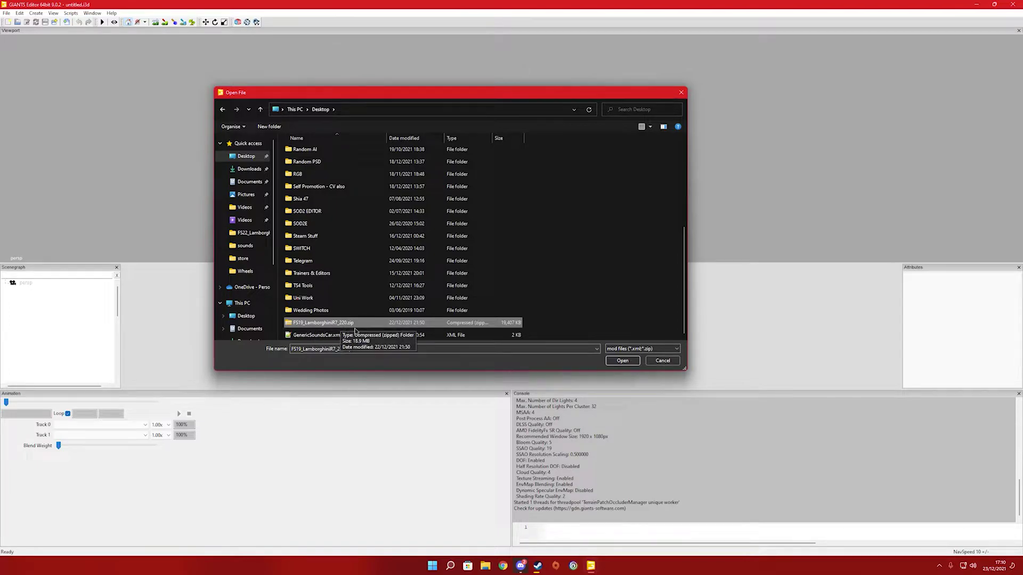
{"action": "double_click", "coordinate": [304, 327]}
- Accept the proposed FS19_LamborghiniR7_220 folder on the desktop as the mod's working directory
{"action": "left_click_drag", "start_coordinate": [511, 239], "coordinate": [471, 221]}
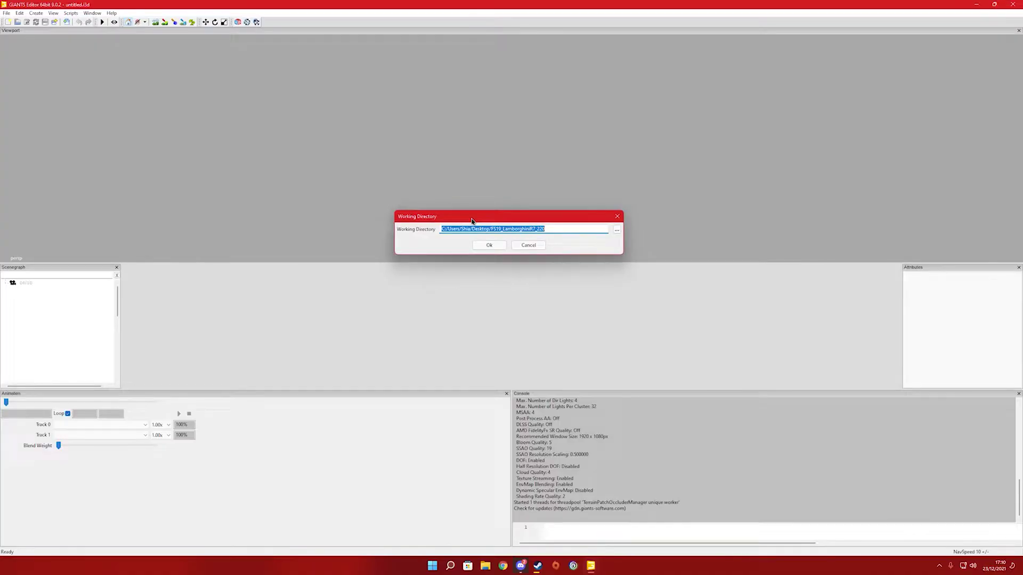
{"action": "left_click", "coordinate": [483, 231]}
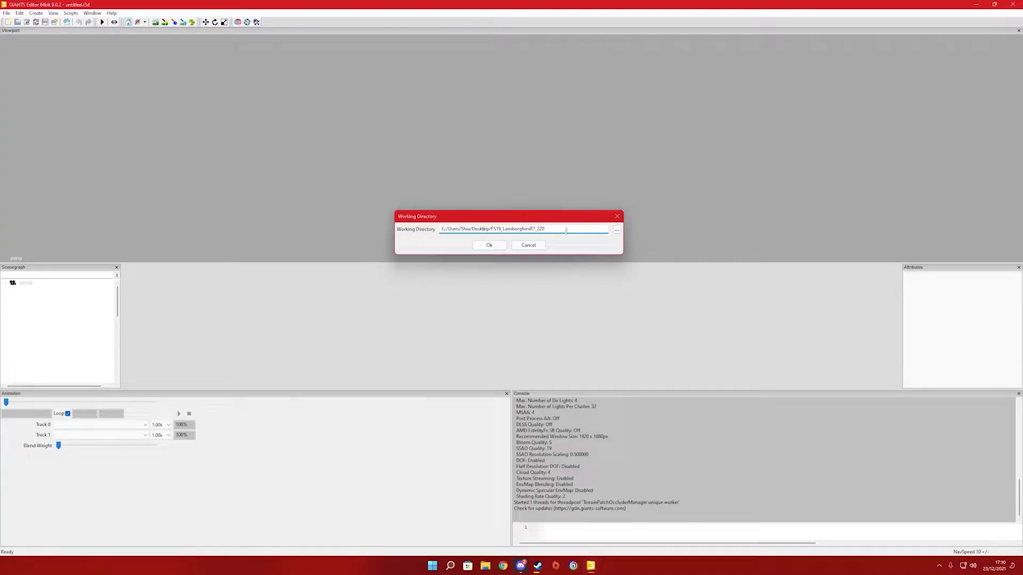
{"action": "left_click_drag", "start_coordinate": [567, 230], "coordinate": [510, 229]}
{"action": "left_click", "coordinate": [489, 246]}
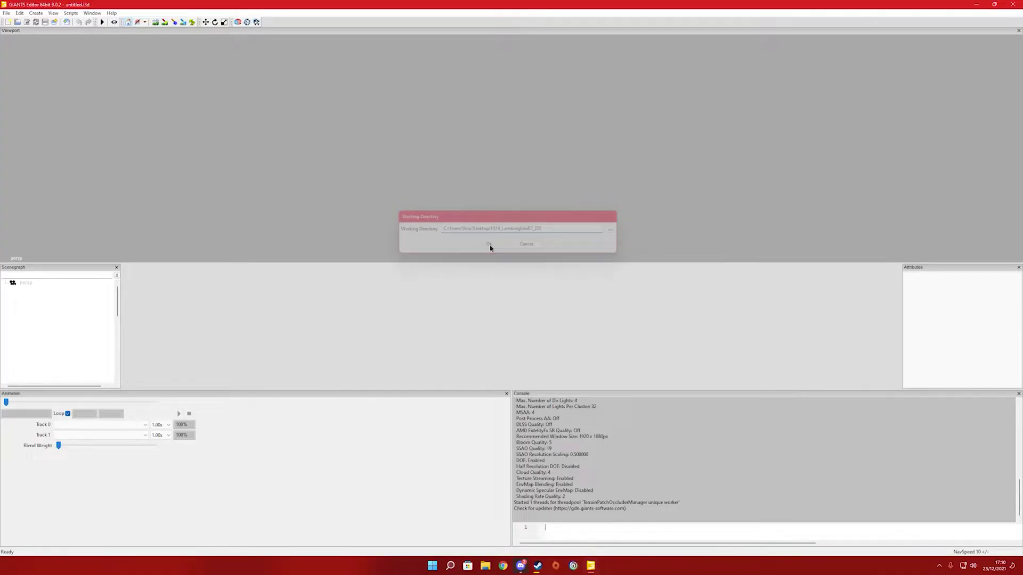
- Upgrade the old mod files with the Cloud Service, keeping the FS19_LamborghiniR7_220_converted folder and leaving the old game install directory blank
{"action": "left_click_drag", "start_coordinate": [511, 248], "coordinate": [514, 178]}
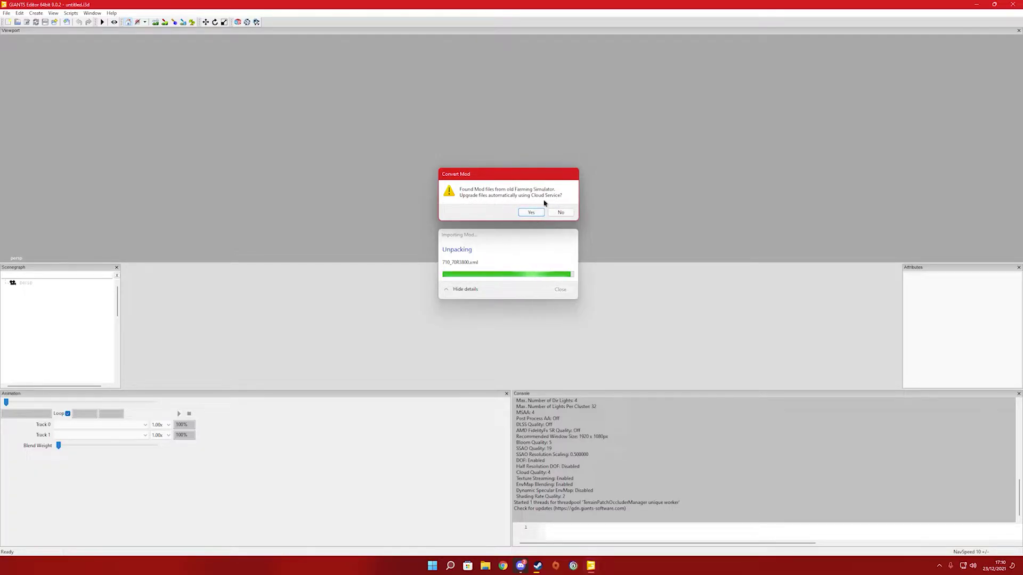
{"action": "left_click", "coordinate": [531, 213]}
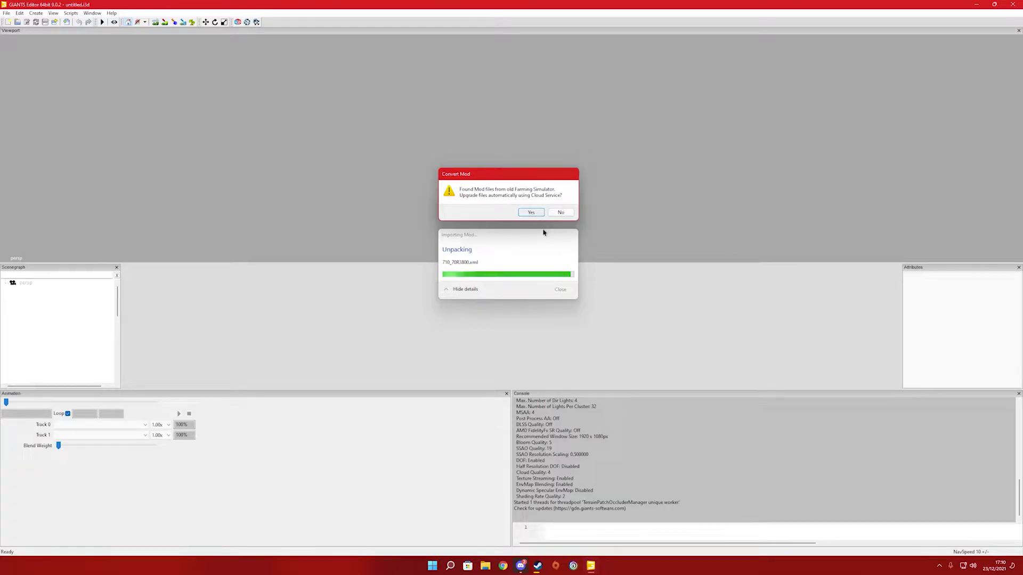
{"action": "left_click_drag", "start_coordinate": [557, 237], "coordinate": [483, 205]}
{"action": "left_click", "coordinate": [498, 229]}
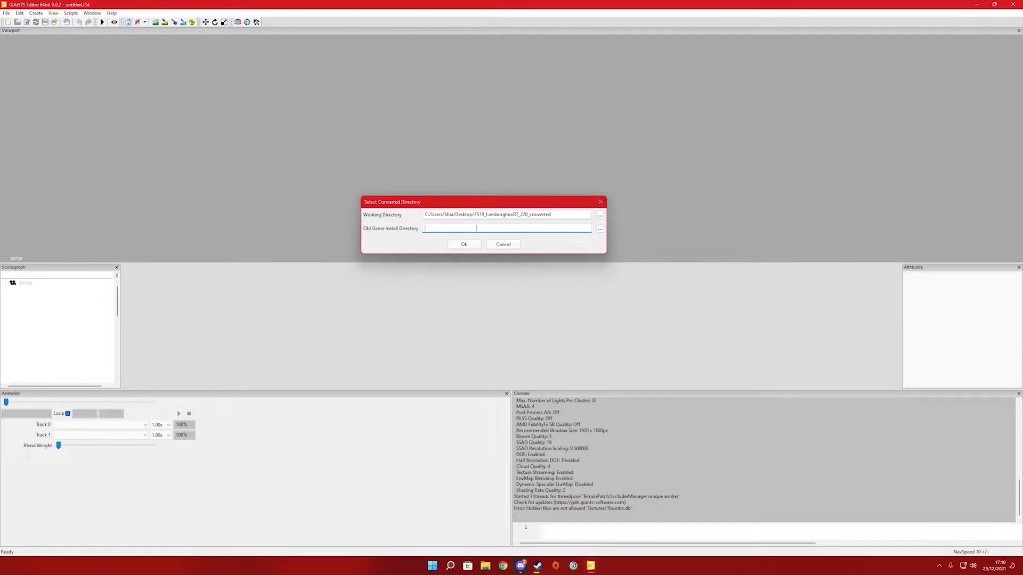
{"action": "left_click", "coordinate": [462, 245]}
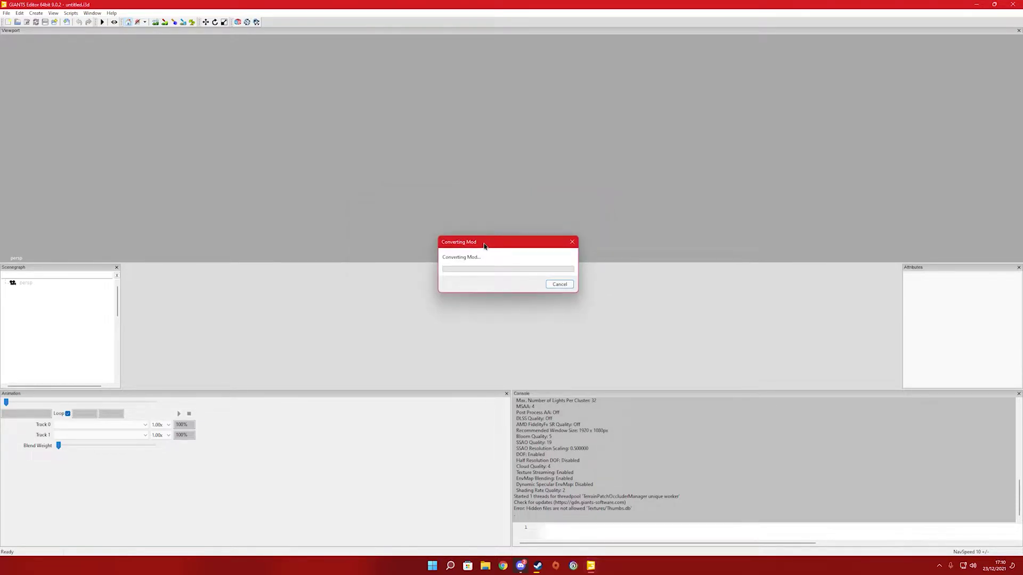
- Review the Mod Migration Report, checking the state of the wheel, sound, R7_220.xml and modDesc.xml files
{"action": "left_click_drag", "start_coordinate": [473, 191], "coordinate": [433, 137]}
{"action": "left_click_drag", "start_coordinate": [348, 134], "coordinate": [345, 99]}
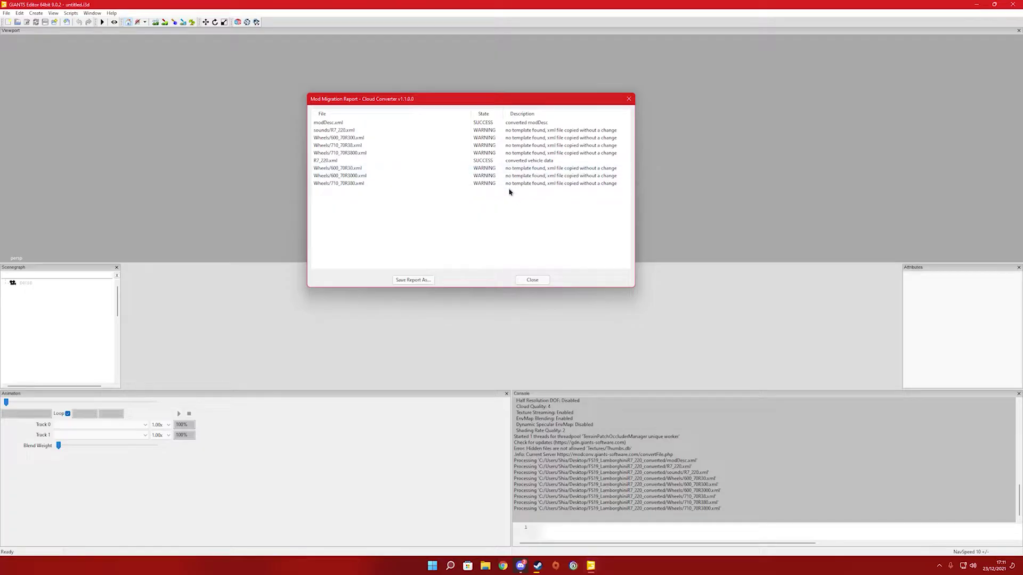
{"action": "left_click", "coordinate": [512, 185]}
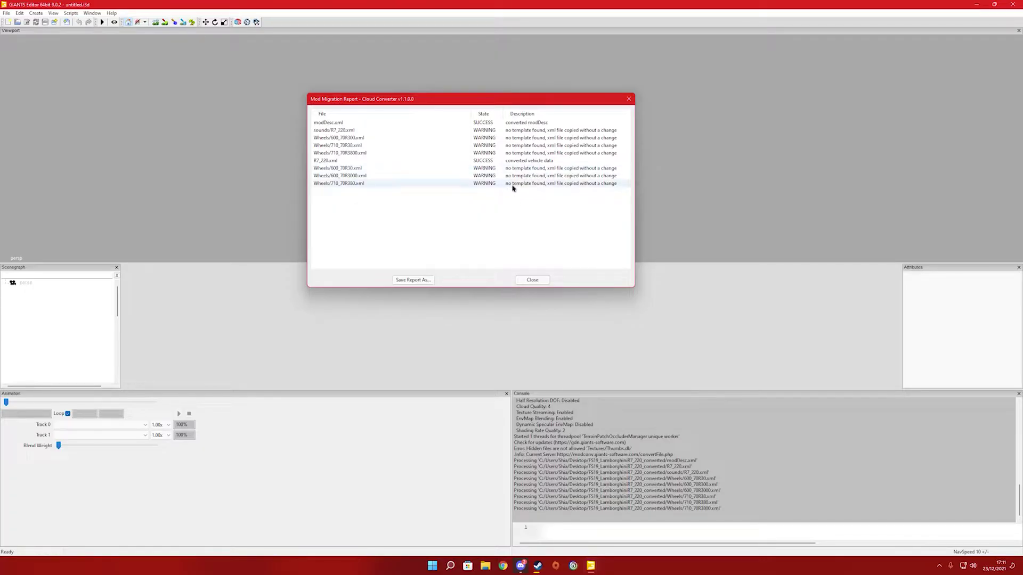
{"action": "left_click", "coordinate": [353, 137]}
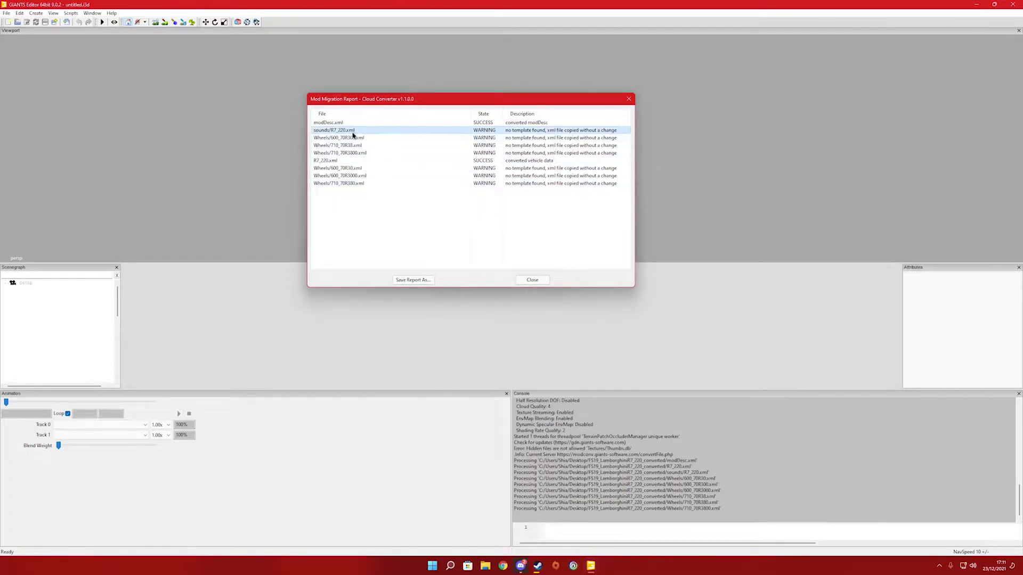
{"action": "left_click", "coordinate": [450, 130]}
{"action": "left_click_drag", "start_coordinate": [523, 101], "coordinate": [514, 78]}
{"action": "left_click", "coordinate": [339, 159]}
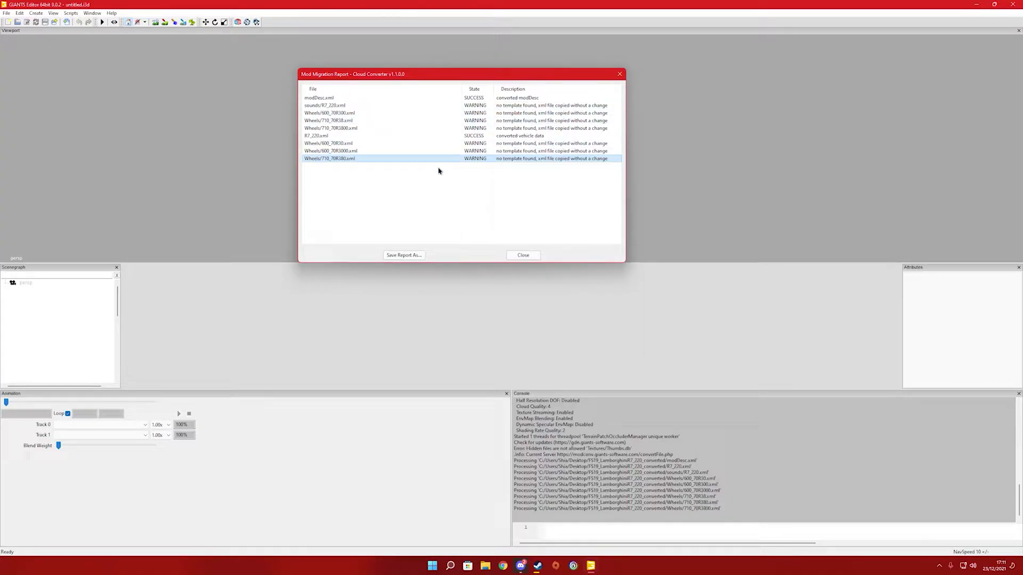
{"action": "left_click", "coordinate": [403, 168]}
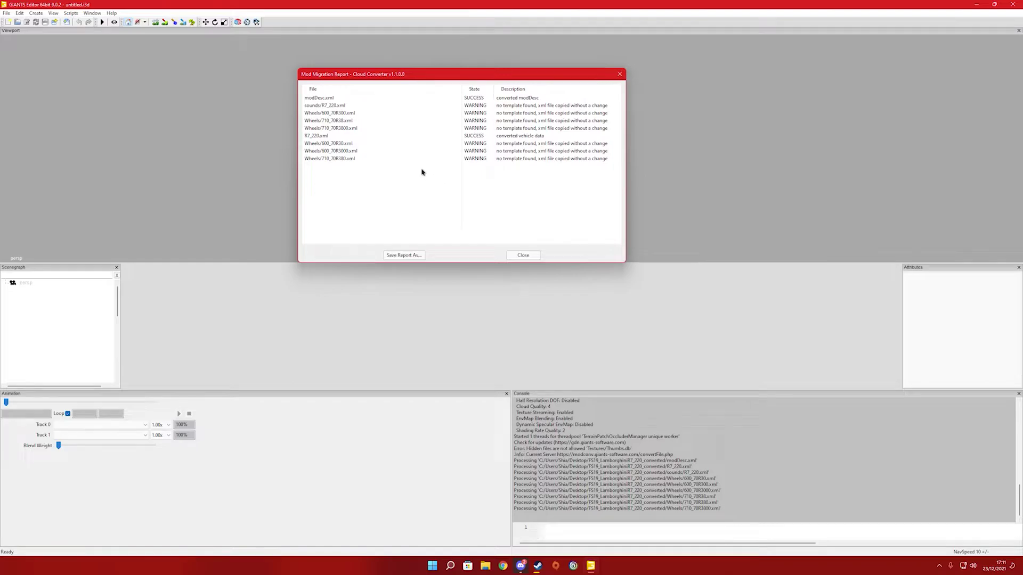
{"action": "left_click", "coordinate": [340, 137]}
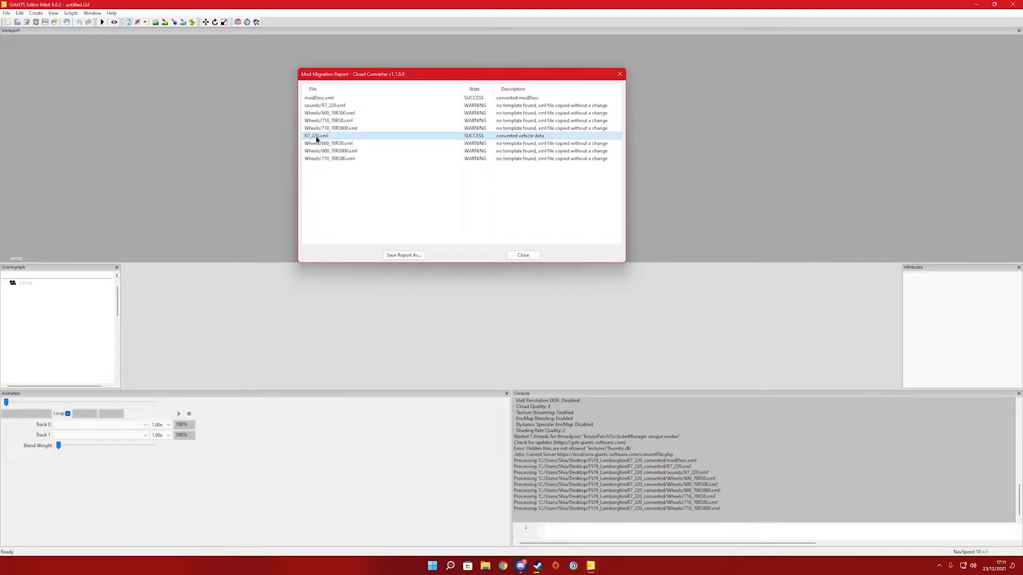
{"action": "left_click", "coordinate": [326, 100]}
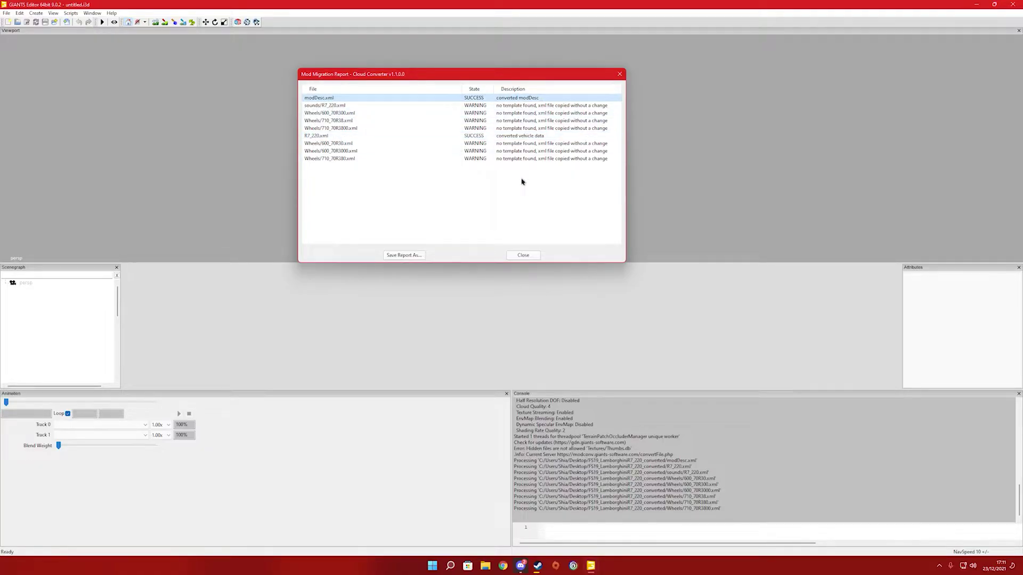
- Close the migration report, then load the store item R7.220 and inspect the tractor model from several sides
{"action": "left_click", "coordinate": [523, 256]}
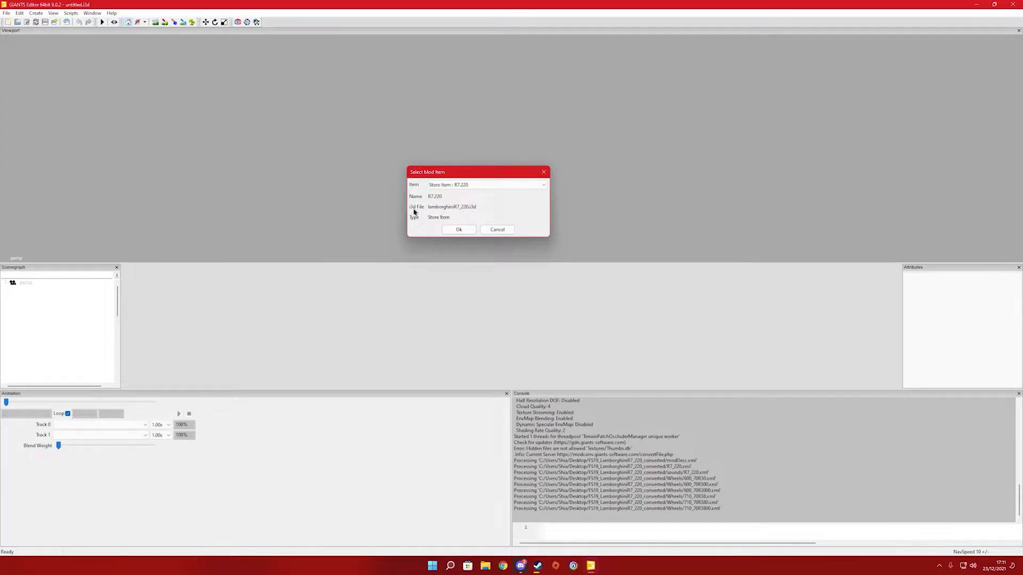
{"action": "left_click", "coordinate": [465, 229]}
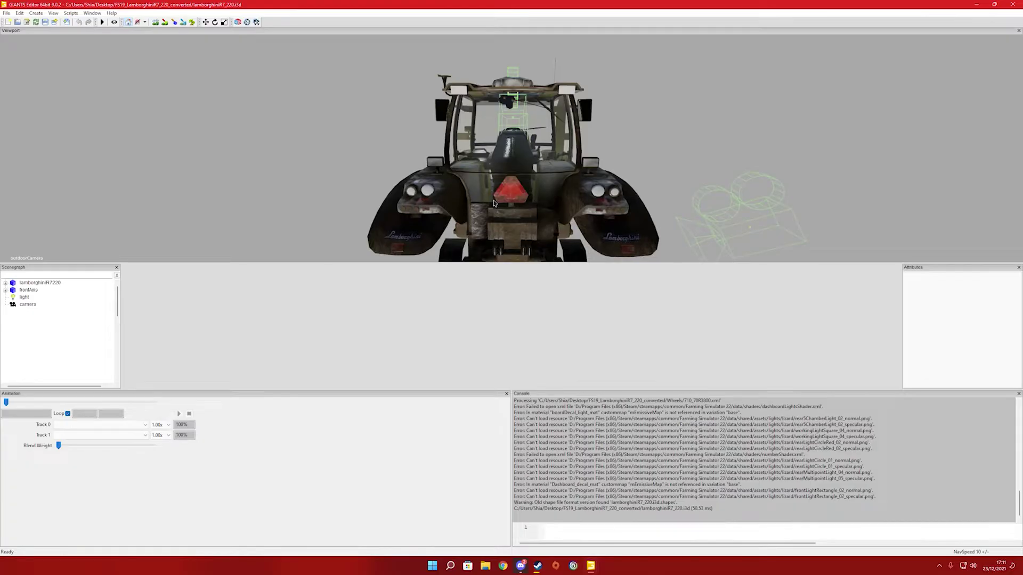
{"action": "middle_click_drag", "start_coordinate": [631, 126], "coordinate": [751, 133]}
{"action": "scroll", "coordinate": [799, 133], "scroll_direction": "down", "scroll_amount": 5}
{"action": "left_click_drag", "start_coordinate": [752, 133], "coordinate": [842, 127], "text": "alt"}
{"action": "scroll", "coordinate": [836, 127], "scroll_direction": "up", "scroll_amount": 5}
{"action": "scroll", "coordinate": [850, 126], "scroll_direction": "down", "scroll_amount": 3}
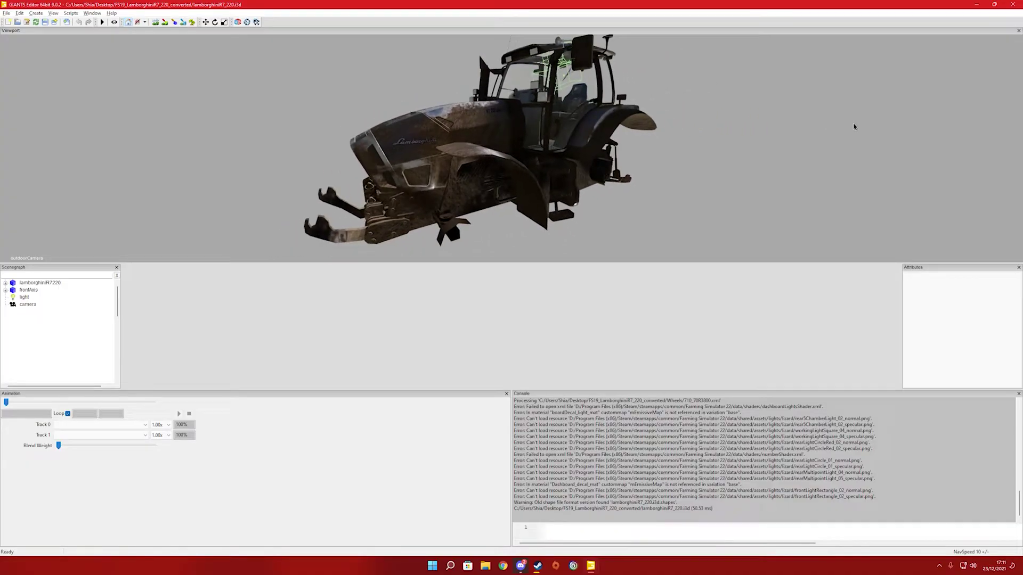
{"action": "middle_click_drag", "start_coordinate": [711, 157], "coordinate": [733, 161]}
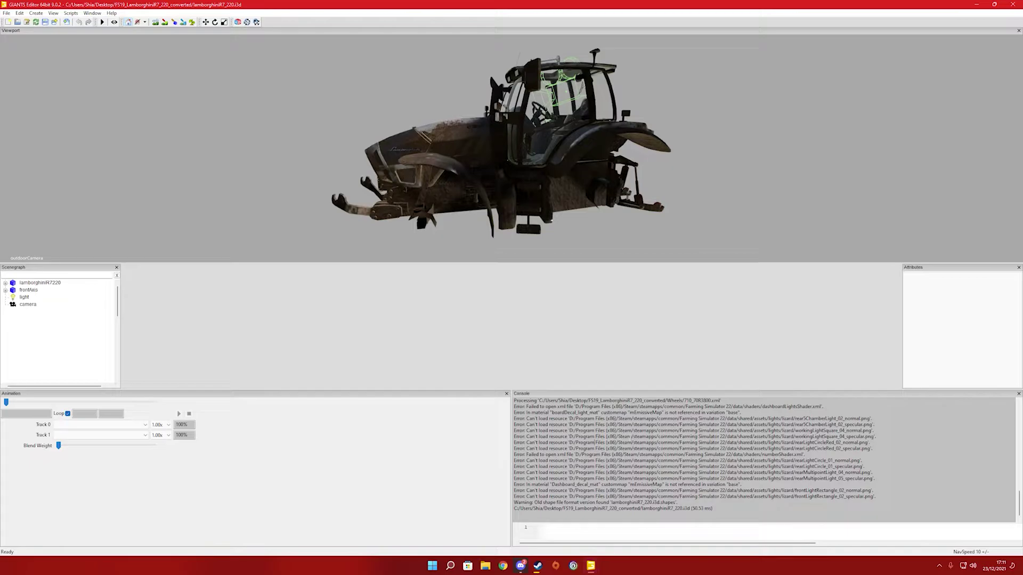
- Examine the console errors about missing light textures and their file paths
{"action": "left_click_drag", "start_coordinate": [690, 419], "coordinate": [859, 436]}
{"action": "left_click", "coordinate": [826, 456]}
{"action": "mouse_move", "coordinate": [707, 424]}
{"action": "left_mouse_down"}
{"action": "mouse_move", "coordinate": [874, 431]}
{"action": "mouse_move", "coordinate": [719, 419]}
{"action": "left_mouse_up"}
{"action": "left_click", "coordinate": [779, 461]}
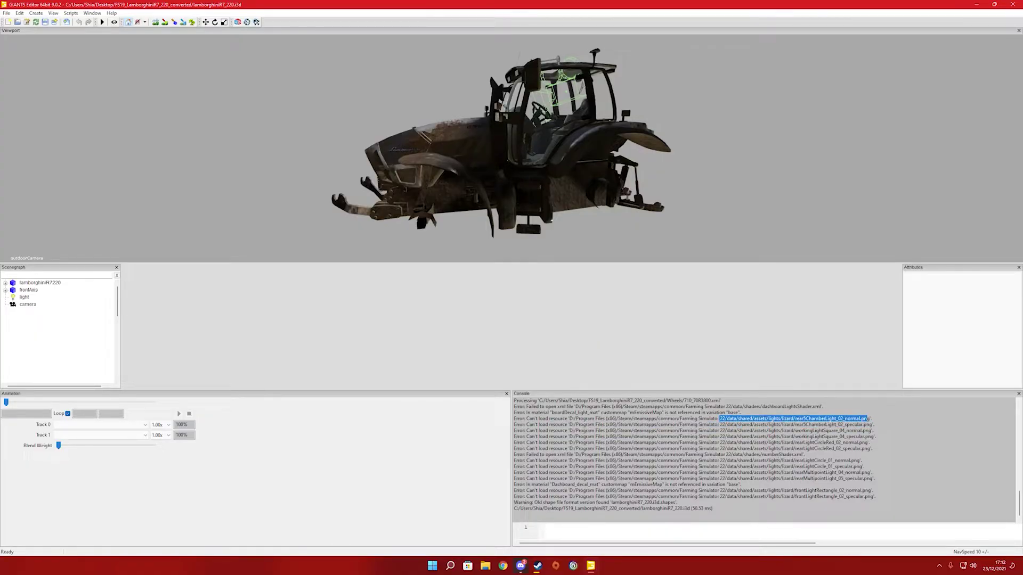
{"action": "left_click", "coordinate": [745, 428]}
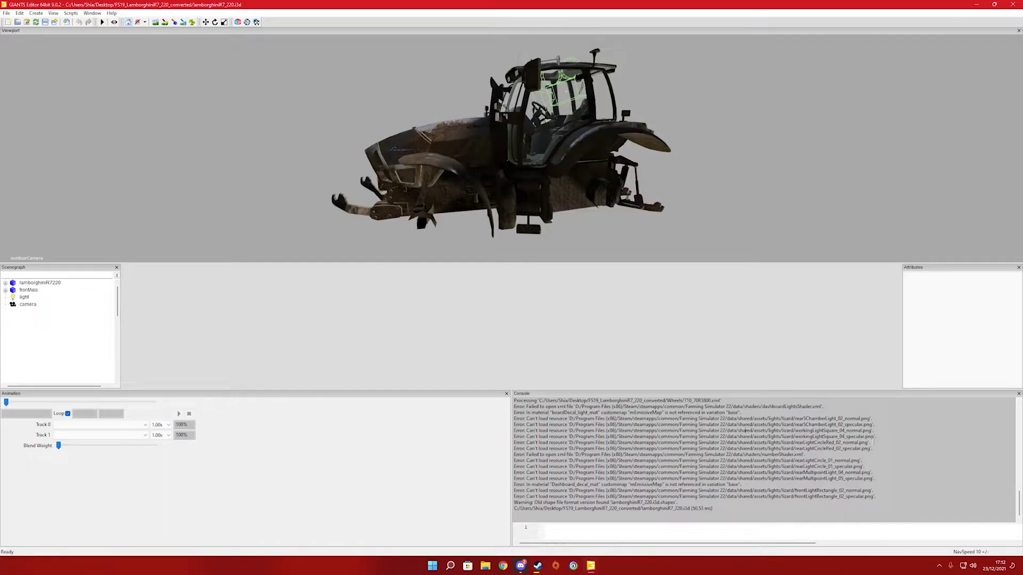
{"action": "left_click_drag", "start_coordinate": [874, 450], "coordinate": [516, 420]}
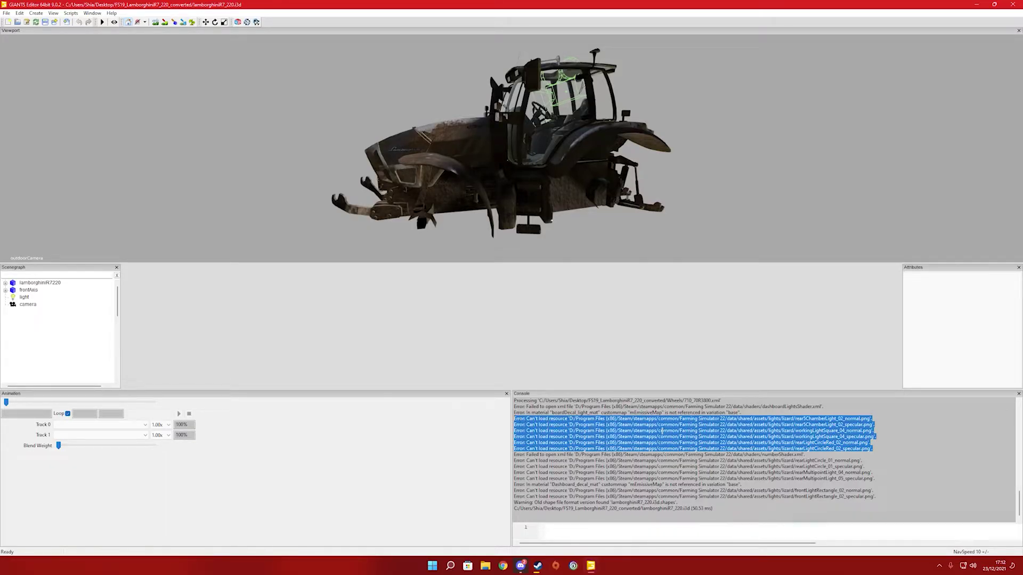
{"action": "left_click", "coordinate": [661, 430]}
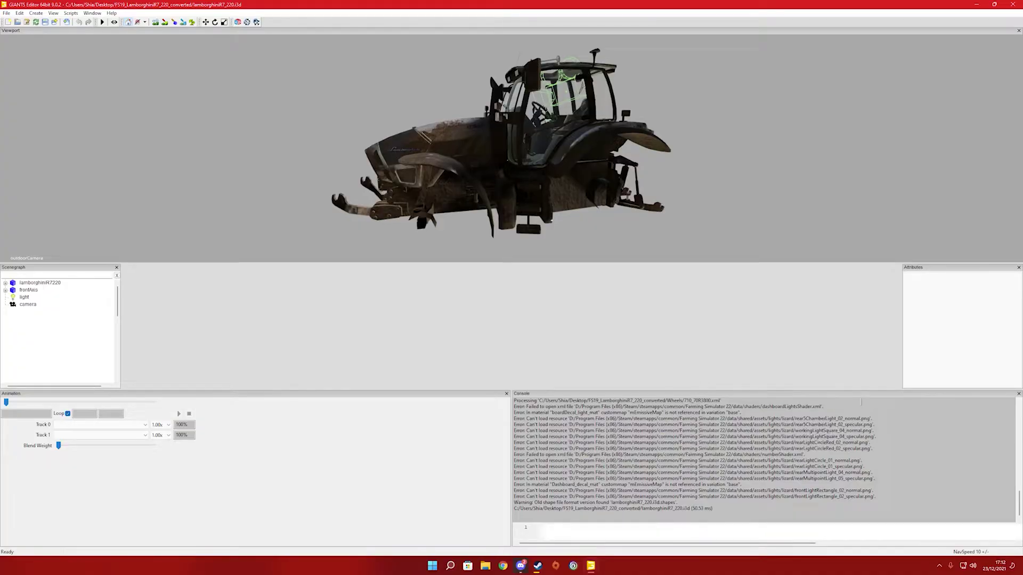
{"action": "left_click_drag", "start_coordinate": [872, 419], "coordinate": [841, 419]}
{"action": "left_click_drag", "start_coordinate": [874, 431], "coordinate": [857, 424]}
{"action": "left_click", "coordinate": [867, 425]}
- Save the converted lamborghiniR7_220.i3d scene and close GIANTS Editor, accepting the save of changes
{"action": "left_click", "coordinate": [45, 22]}
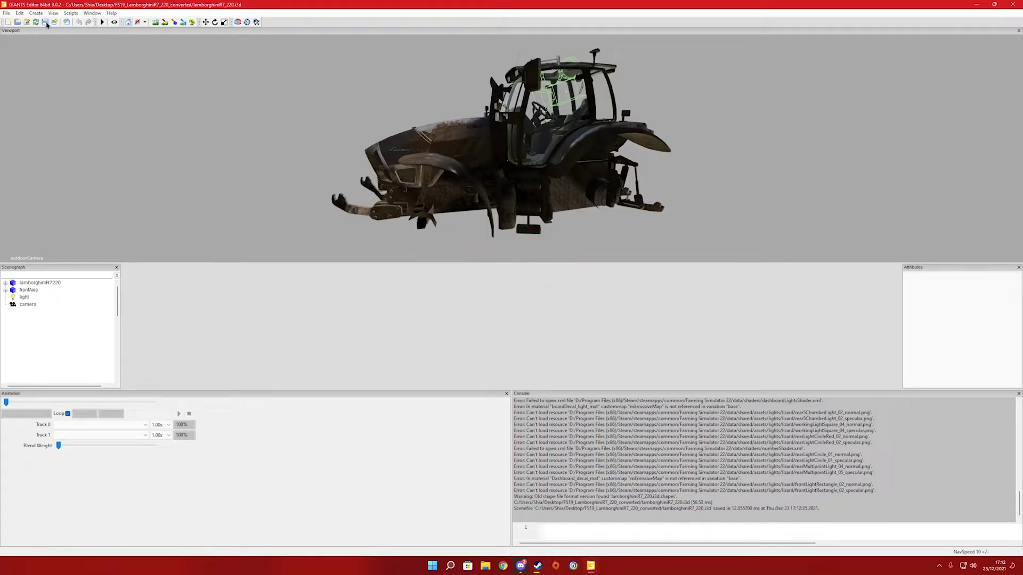
{"action": "left_click", "coordinate": [1013, 5]}
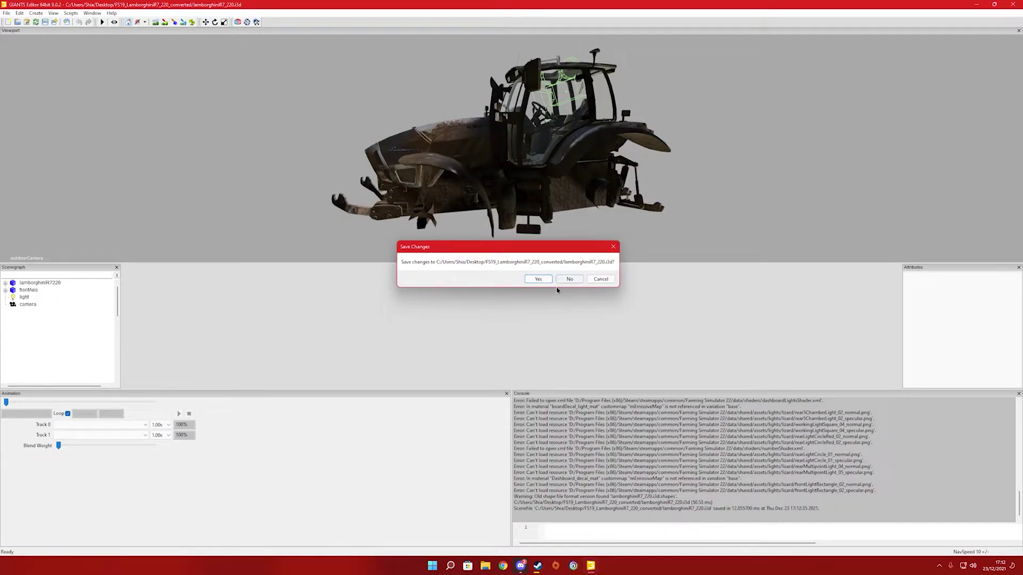
{"action": "left_click", "coordinate": [543, 282]}
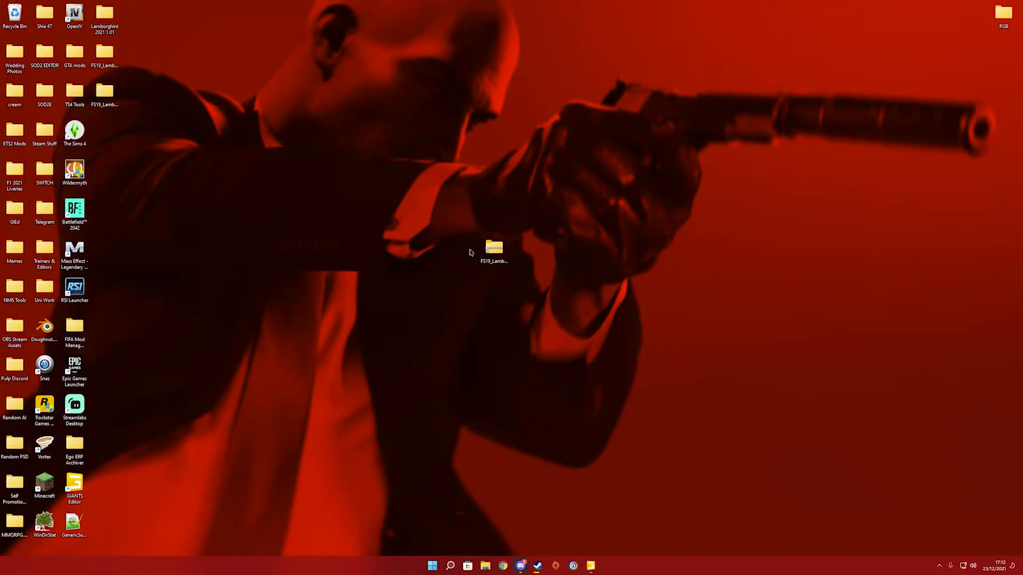
- Place the FS19 Lamborghini zip and the FS19_LamborghiniR7_220_converted folder in the open middle area of the desktop
{"action": "left_click_drag", "start_coordinate": [482, 245], "coordinate": [392, 128]}
{"action": "left_click_drag", "start_coordinate": [110, 102], "coordinate": [408, 176]}
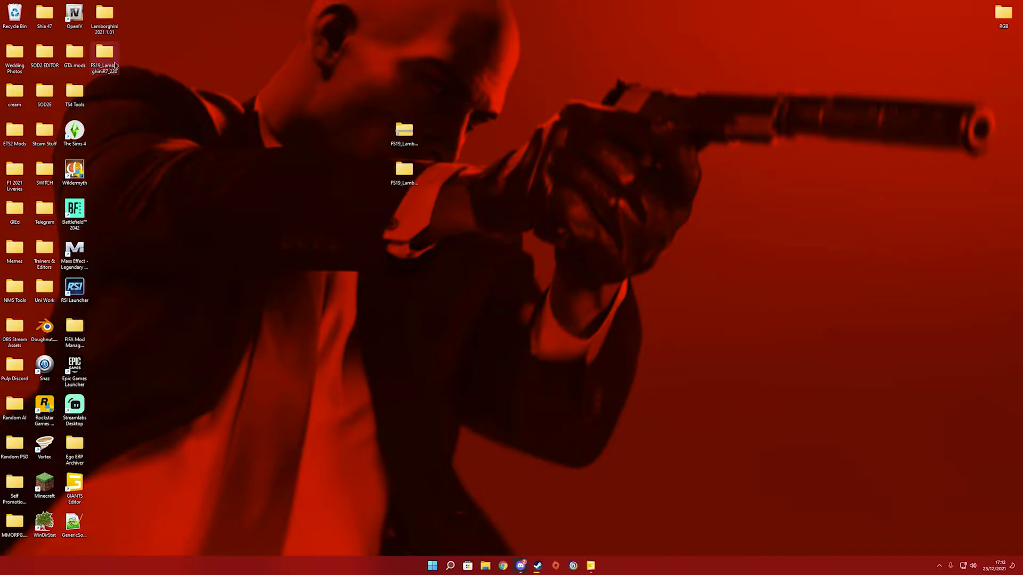
{"action": "left_click", "coordinate": [108, 60]}
{"action": "left_click", "coordinate": [411, 197]}
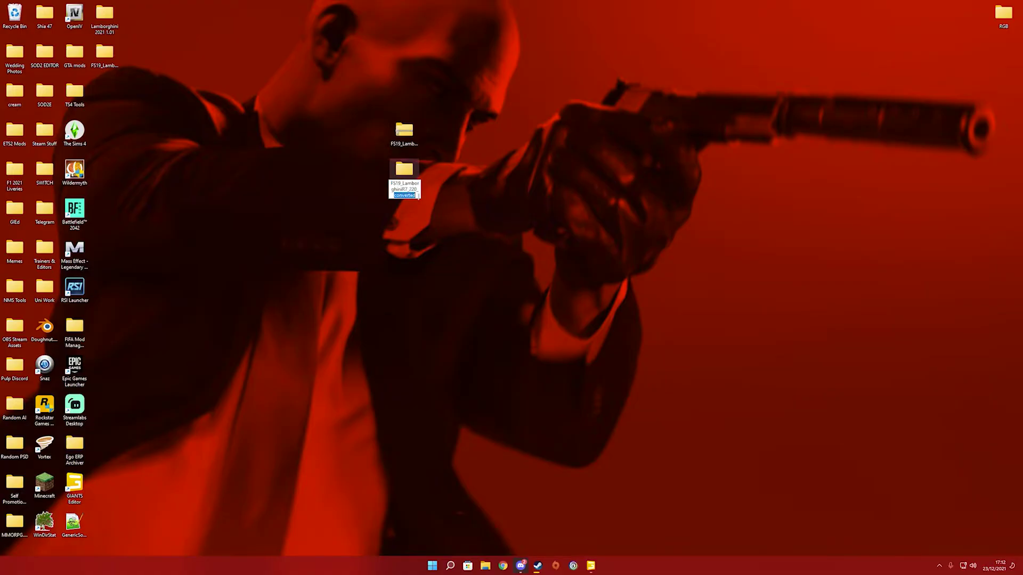
{"action": "key", "text": "Return"}
{"action": "left_click_drag", "start_coordinate": [402, 173], "coordinate": [553, 174]}
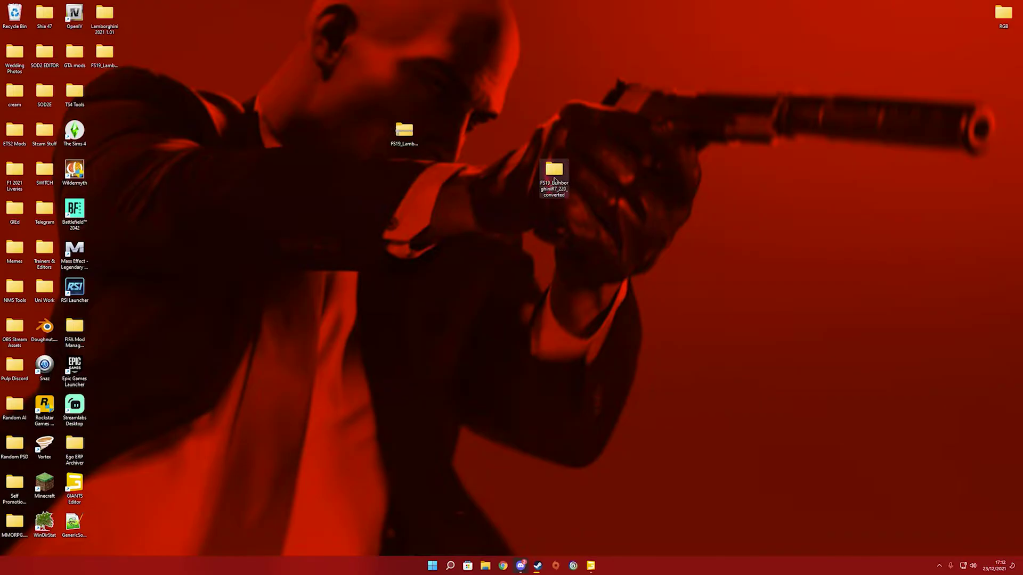
- Compress the whole converted folder into FS19_LamborghiniR7_220_converted.zip with 7-Zip and place the archive near the middle of the desktop
{"action": "right_click", "coordinate": [557, 176]}
{"action": "left_click", "coordinate": [612, 299]}
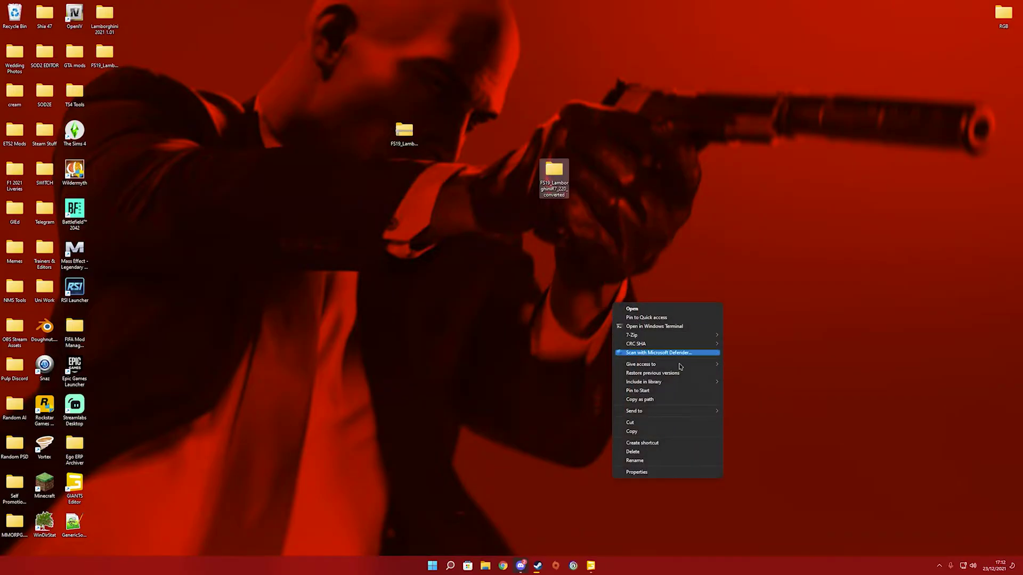
{"action": "mouse_move", "coordinate": [667, 338]}
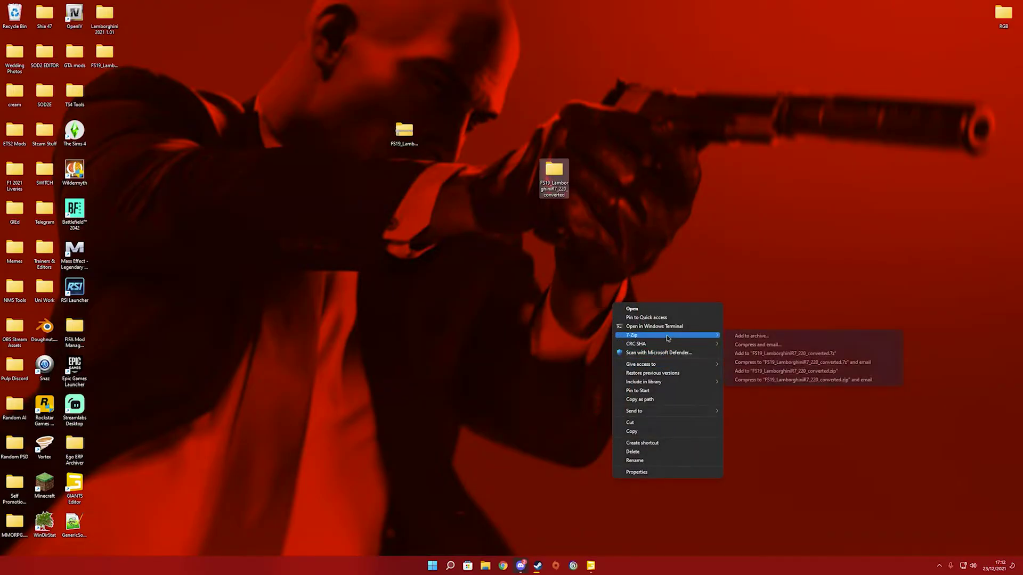
{"action": "left_click", "coordinate": [827, 372]}
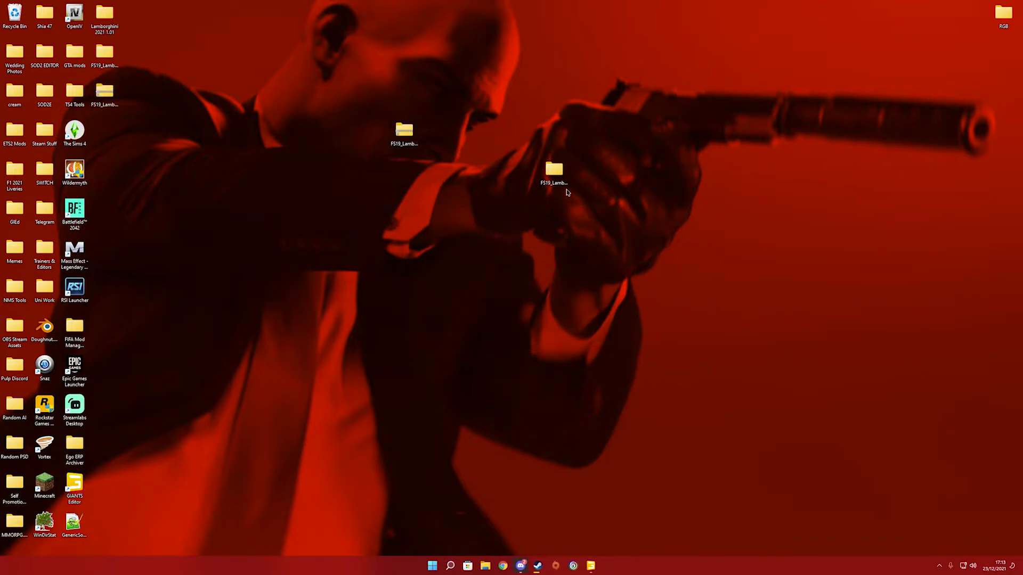
{"action": "left_click_drag", "start_coordinate": [104, 95], "coordinate": [449, 211]}
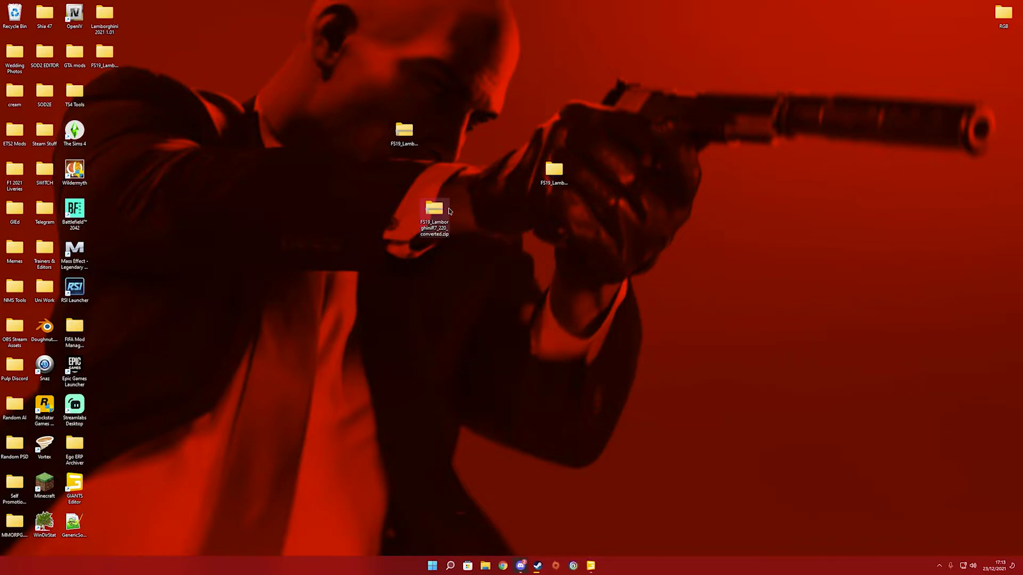
- Inspect the new archive's folder structure, checking whether the mod files sit inside a nested folder
{"action": "double_click", "coordinate": [440, 209]}
{"action": "left_click_drag", "start_coordinate": [504, 133], "coordinate": [664, 199]}
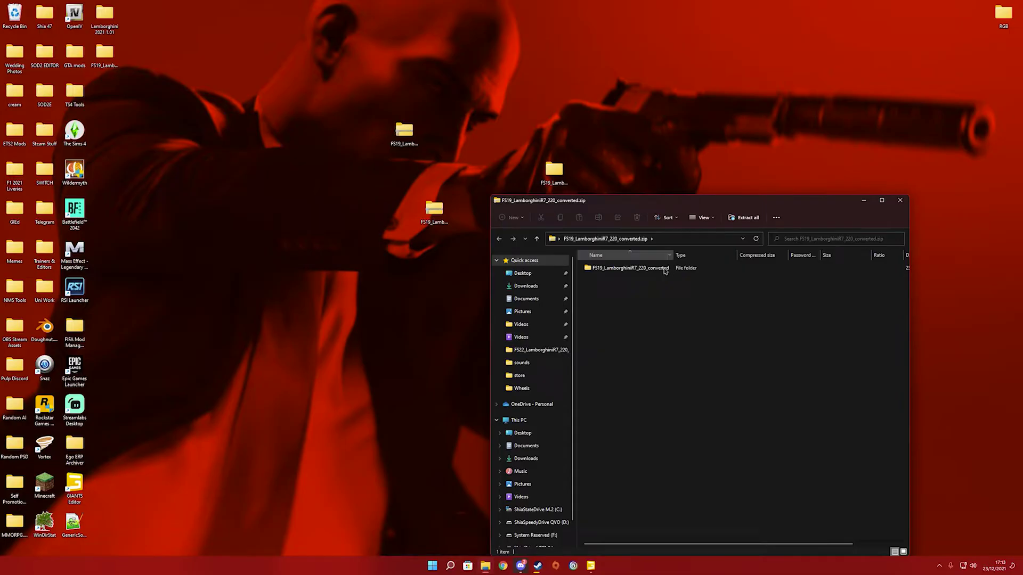
{"action": "left_click", "coordinate": [664, 276]}
{"action": "double_click", "coordinate": [621, 271]}
{"action": "left_click_drag", "start_coordinate": [678, 407], "coordinate": [593, 265]}
{"action": "key", "text": "alt+Left"}
{"action": "left_click", "coordinate": [644, 349]}
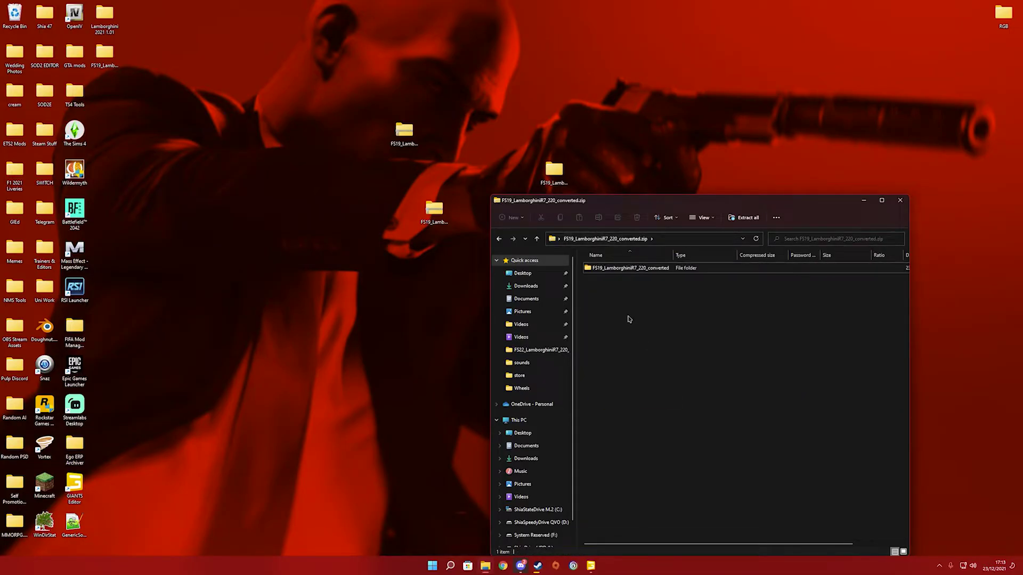
{"action": "double_click", "coordinate": [623, 269]}
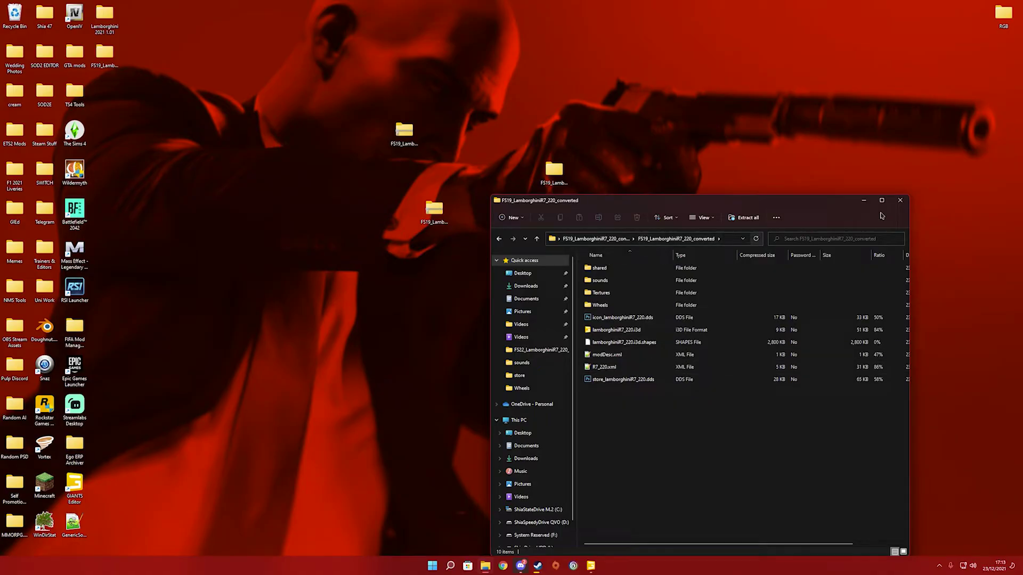
- Close the archive window and delete FS19_LamborghiniR7_220_converted.zip from the desktop
{"action": "left_click", "coordinate": [900, 200]}
{"action": "left_click", "coordinate": [446, 213]}
{"action": "key", "text": "Delete"}
- Open the converted folder and compress all its files and subfolders directly into FS19_LamborghiniR7_220_converted.zip with 7-Zip
{"action": "double_click", "coordinate": [554, 173]}
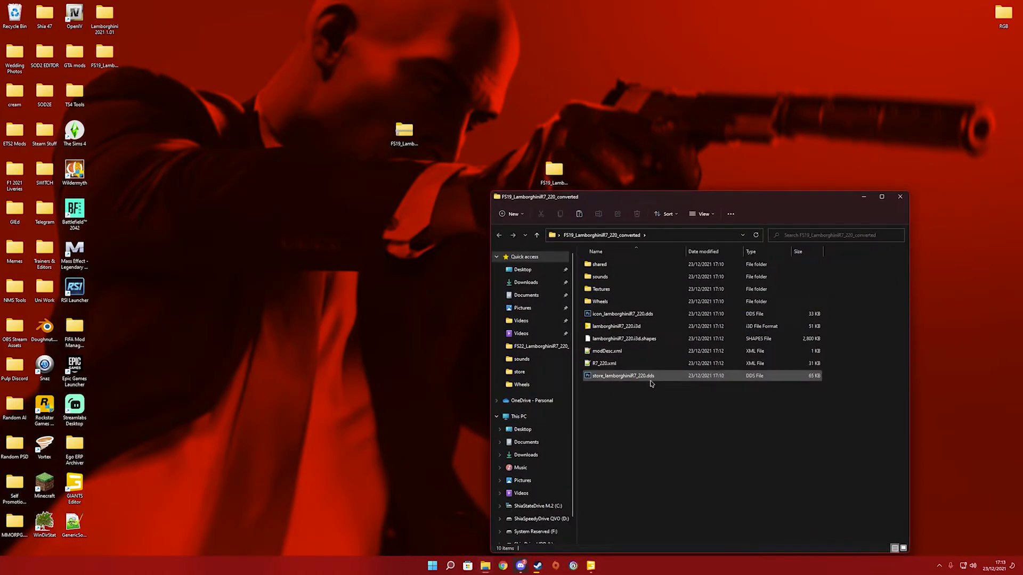
{"action": "left_click_drag", "start_coordinate": [659, 400], "coordinate": [610, 270]}
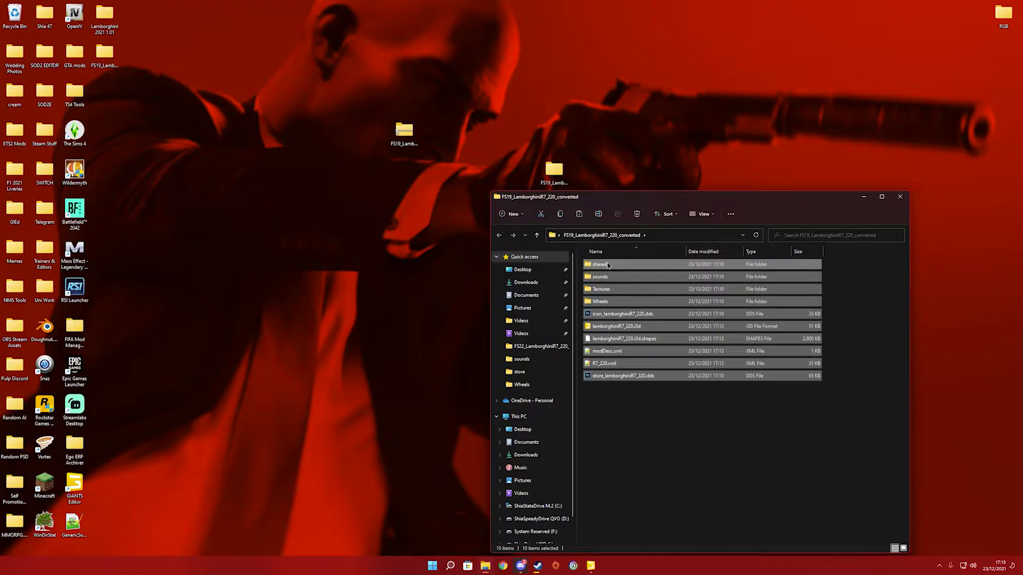
{"action": "right_click", "coordinate": [607, 269]}
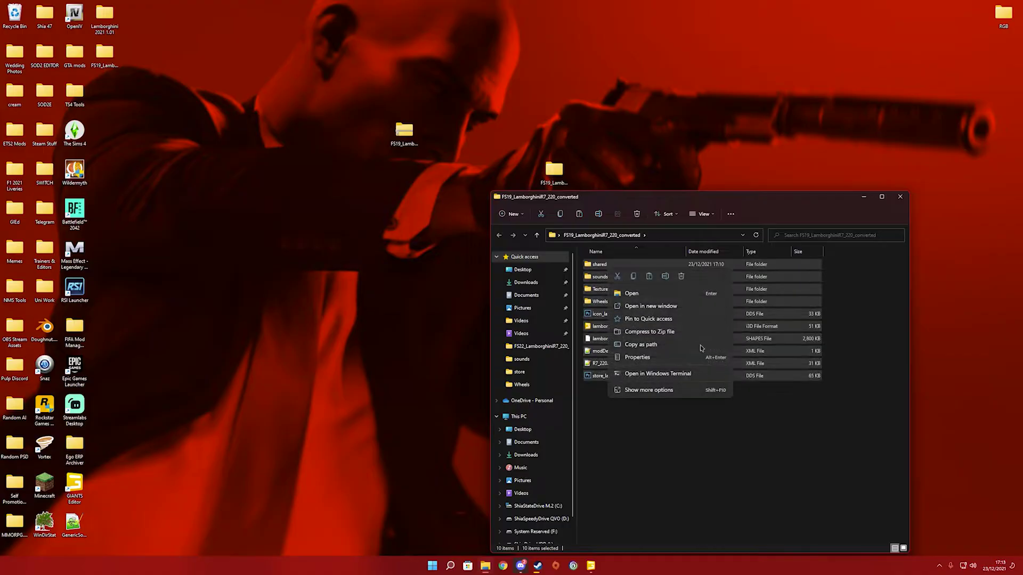
{"action": "left_click", "coordinate": [672, 394]}
{"action": "left_click", "coordinate": [641, 200]}
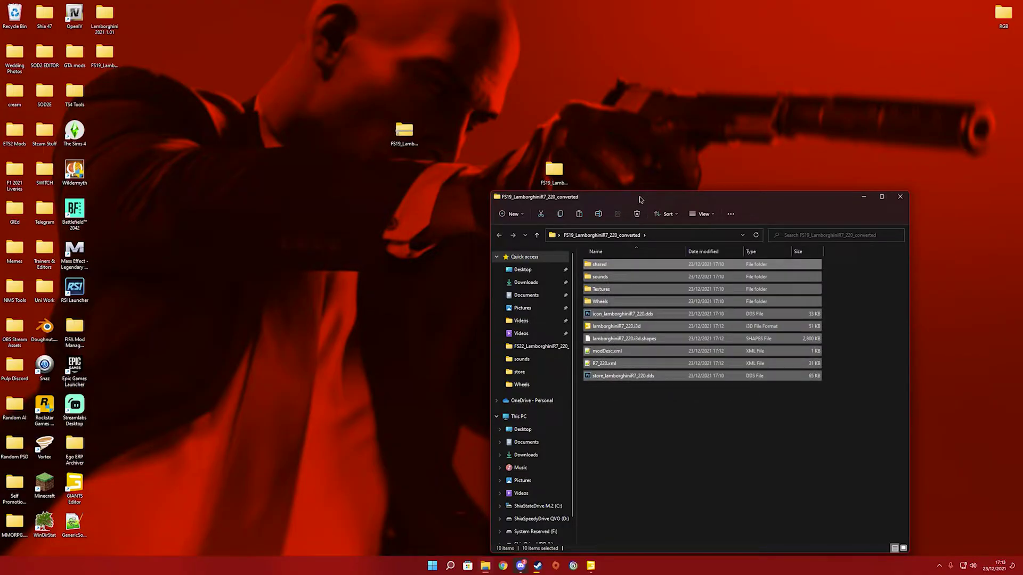
{"action": "left_click_drag", "start_coordinate": [672, 401], "coordinate": [590, 261]}
{"action": "right_click", "coordinate": [611, 269]}
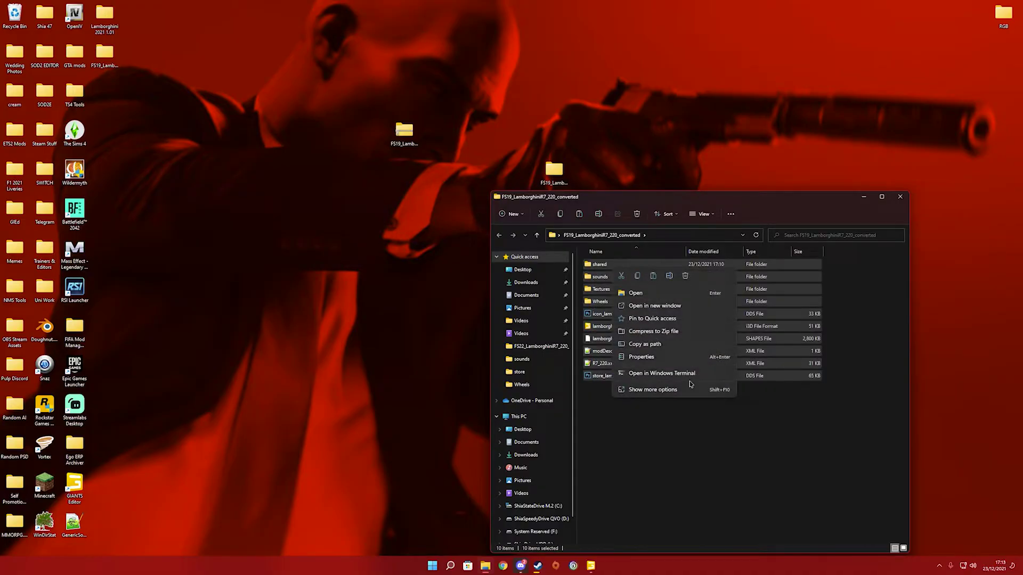
{"action": "left_click", "coordinate": [687, 390]}
{"action": "mouse_move", "coordinate": [746, 266]}
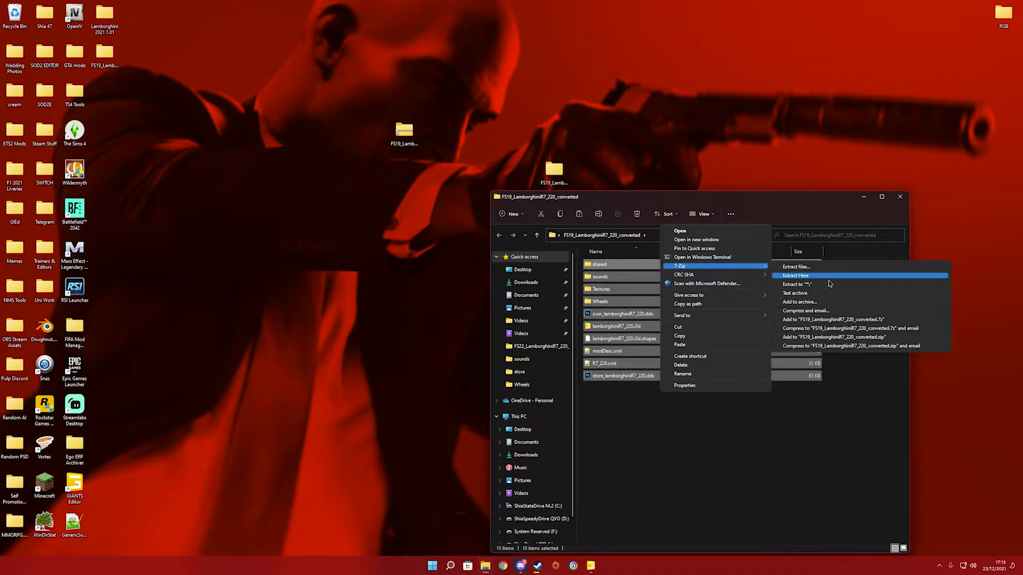
{"action": "left_click", "coordinate": [832, 338]}
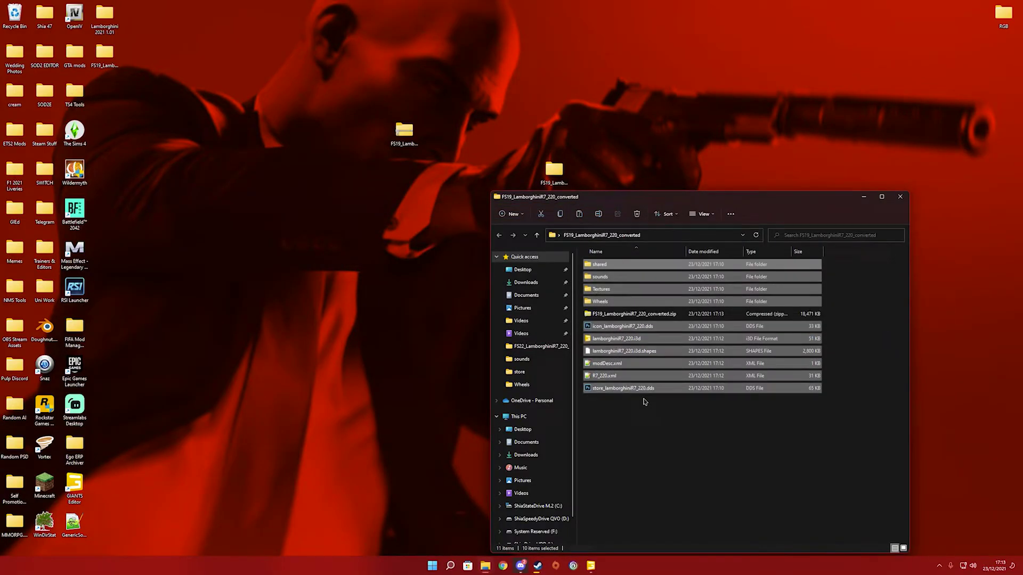
- Move FS19_LamborghiniR7_220_converted.zip out of the converted folder onto the desktop and close the folder window
{"action": "left_click", "coordinate": [666, 413]}
{"action": "left_click_drag", "start_coordinate": [674, 314], "coordinate": [642, 152]}
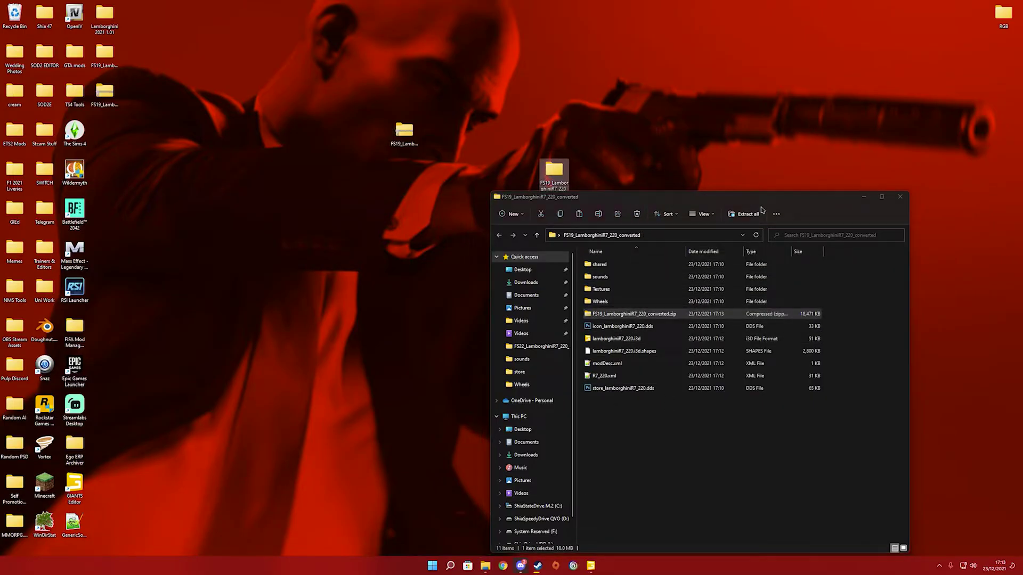
{"action": "left_click_drag", "start_coordinate": [672, 203], "coordinate": [557, 208]}
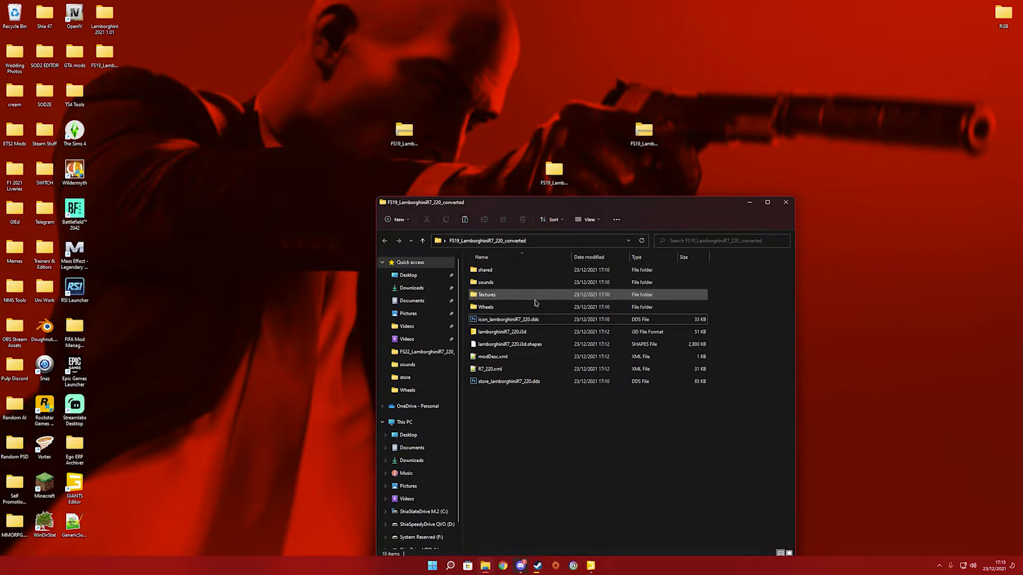
{"action": "left_click", "coordinate": [786, 202]}
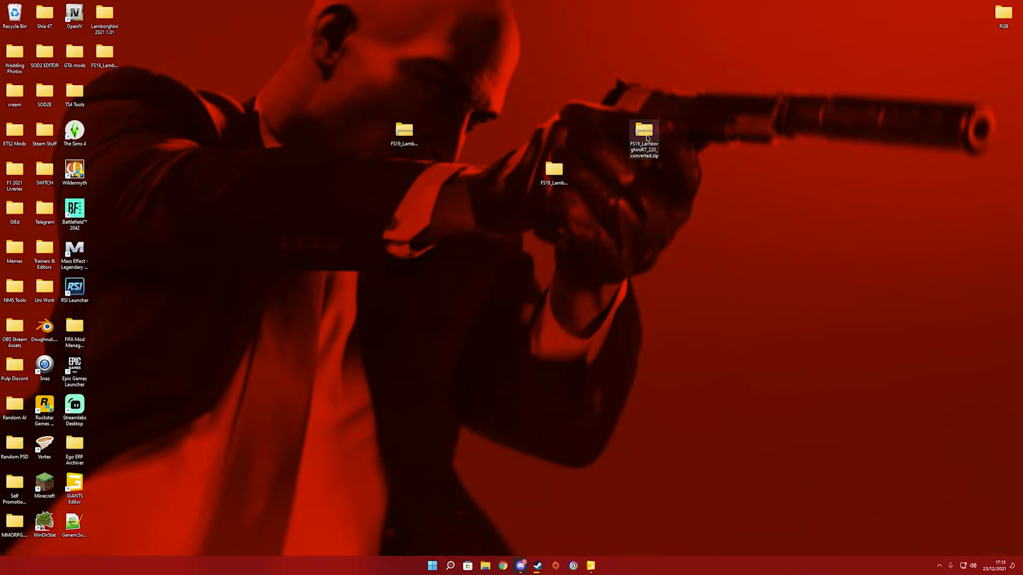
{"action": "left_click_drag", "start_coordinate": [647, 138], "coordinate": [647, 216]}
- Open the mods folder under Documents > My Games > FarmingSimulator2022 in a new File Explorer window
{"action": "key", "text": "super+e"}
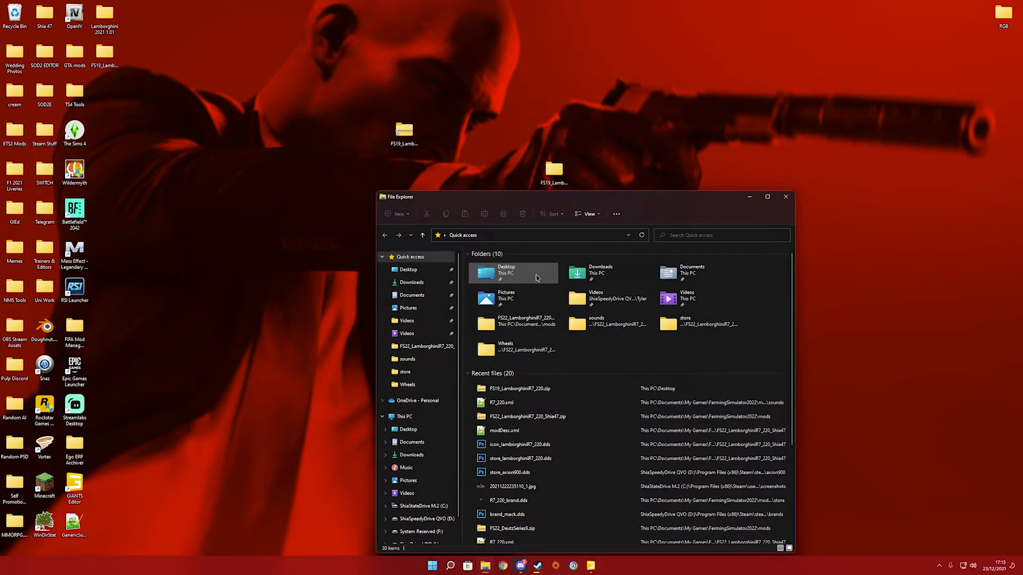
{"action": "left_click", "coordinate": [421, 296]}
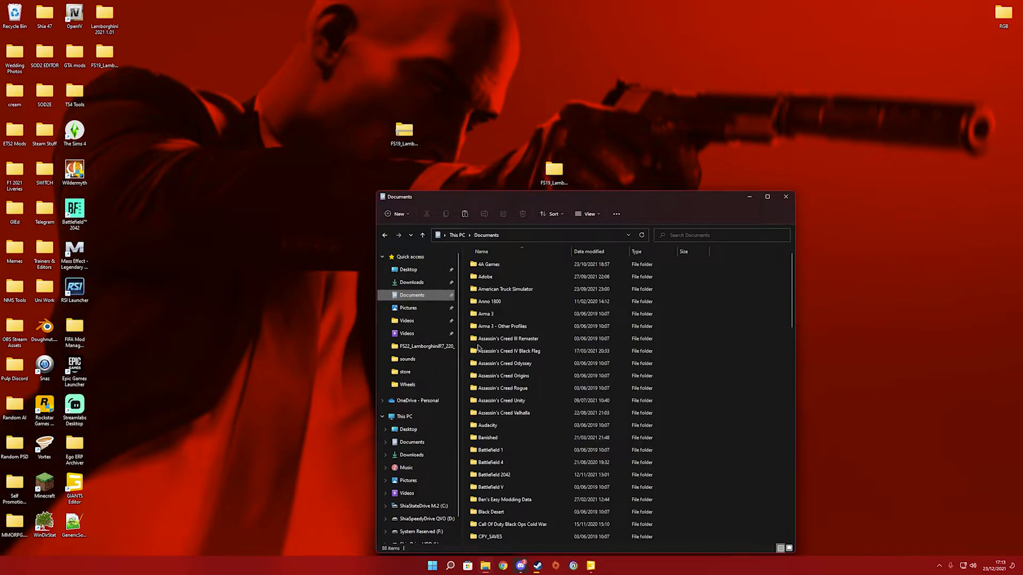
{"action": "scroll", "coordinate": [537, 380], "scroll_direction": "down", "scroll_amount": 6}
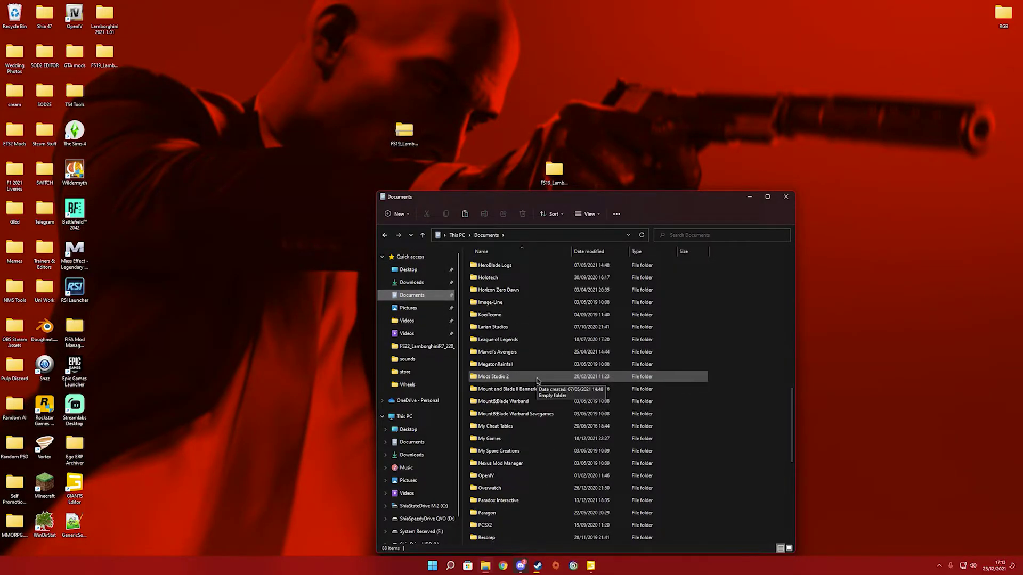
{"action": "scroll", "coordinate": [504, 335], "scroll_direction": "down", "scroll_amount": 6}
{"action": "double_click", "coordinate": [499, 326]}
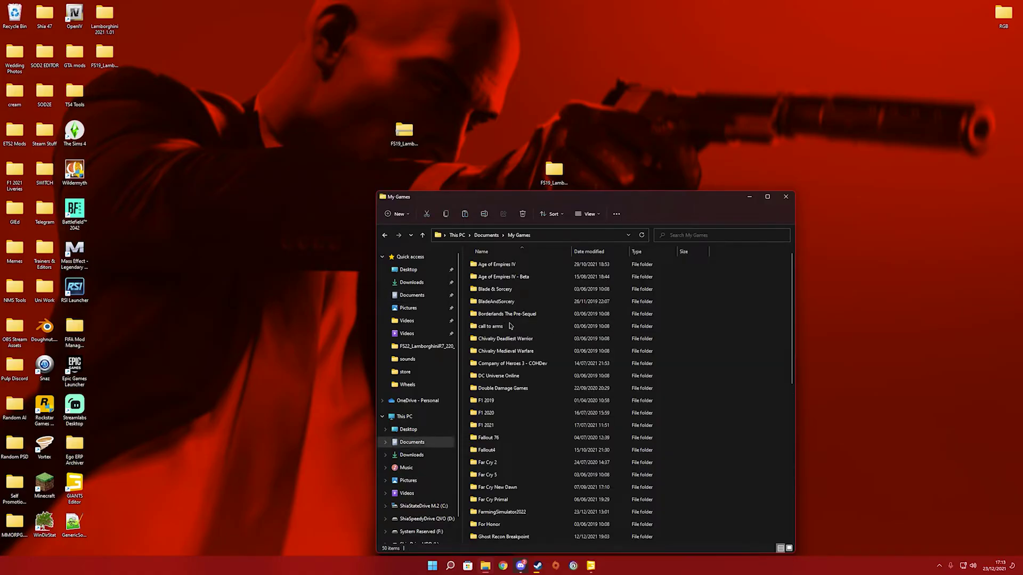
{"action": "double_click", "coordinate": [502, 328]}
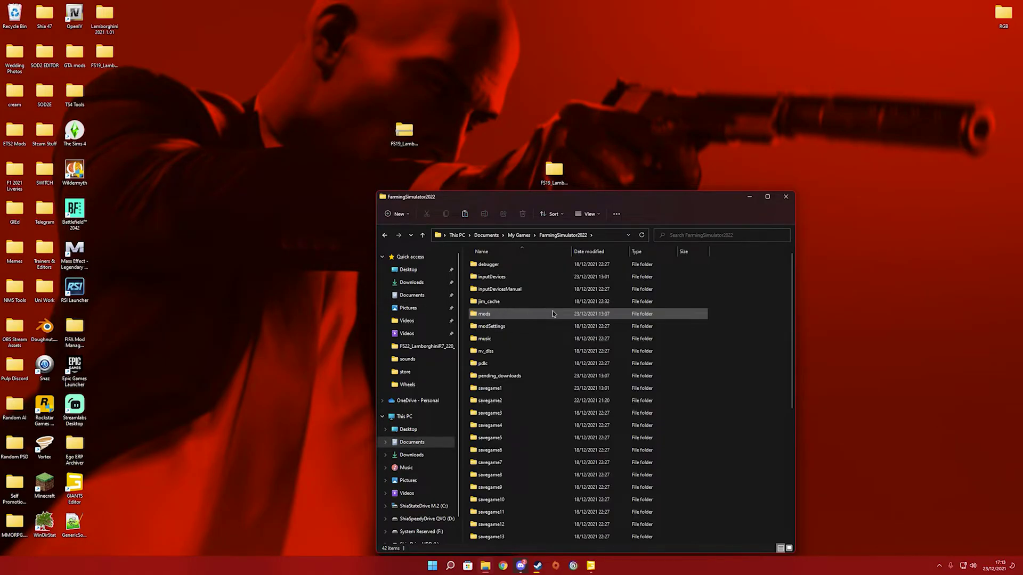
{"action": "double_click", "coordinate": [533, 314]}
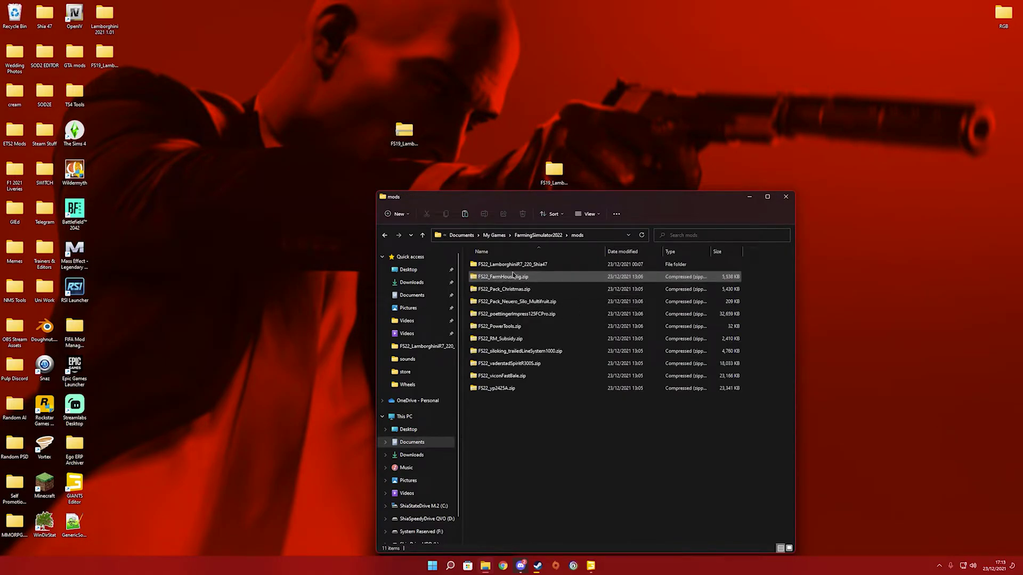
- Delete the original FS19 Lamborghini zip, the converted folder and its new zip from the middle of the desktop
{"action": "left_click_drag", "start_coordinate": [536, 201], "coordinate": [396, 185]}
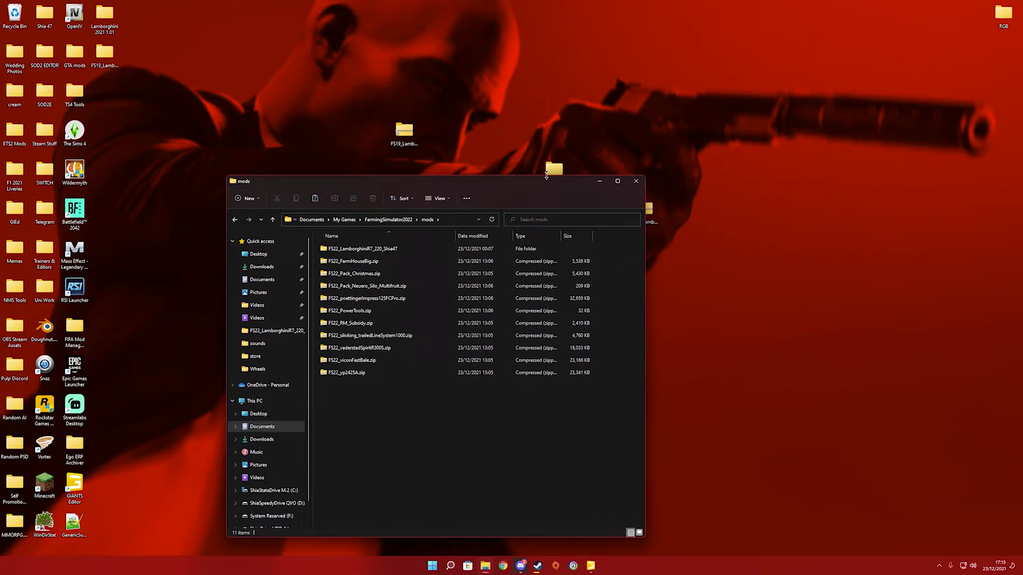
{"action": "left_click_drag", "start_coordinate": [555, 167], "coordinate": [525, 134]}
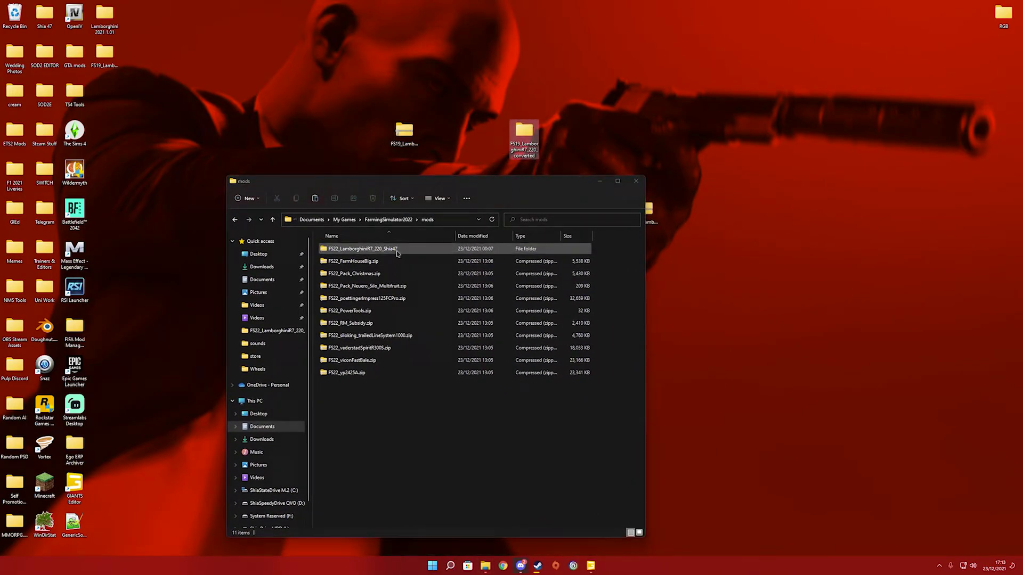
{"action": "left_click", "coordinate": [363, 252]}
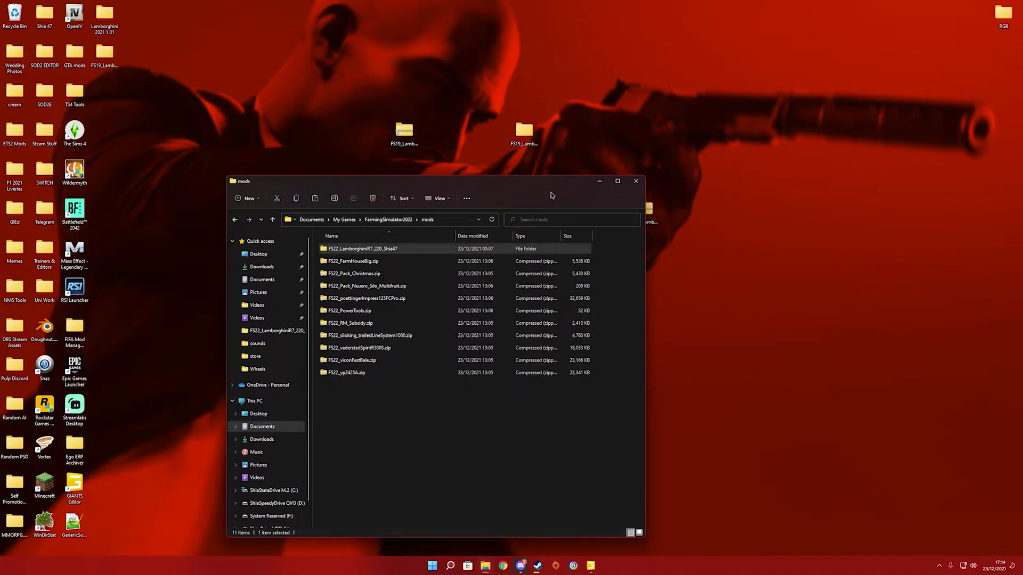
{"action": "left_click_drag", "start_coordinate": [554, 187], "coordinate": [538, 233]}
{"action": "left_click_drag", "start_coordinate": [703, 227], "coordinate": [382, 109]}
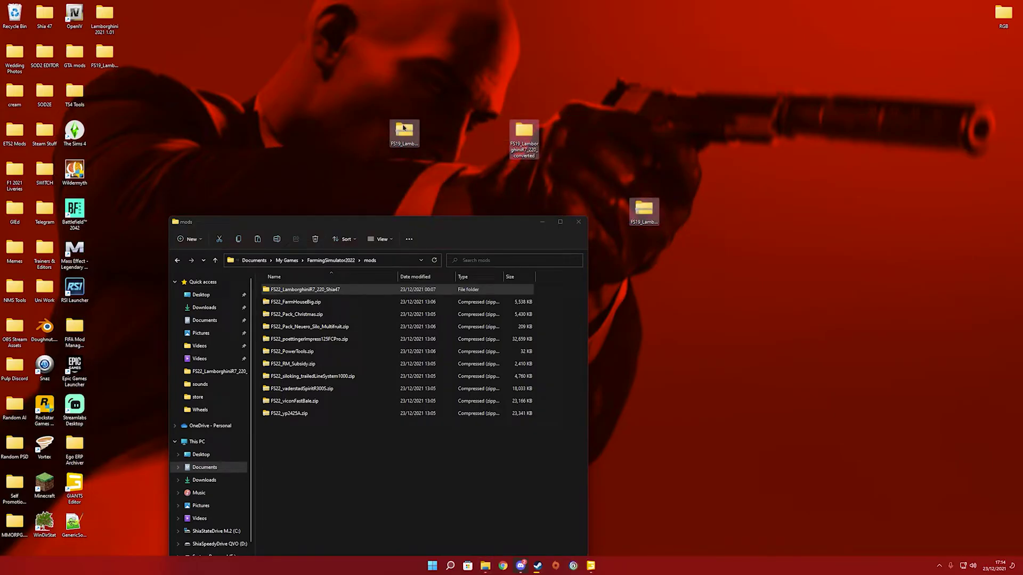
{"action": "key", "text": "Delete"}
- Compress all contents of the FS22_LamborghiniR7_220_Shia47 mod folder into FS22_LamborghiniR7_220_Shia47.zip with 7-Zip
{"action": "left_click_drag", "start_coordinate": [456, 223], "coordinate": [603, 163]}
{"action": "double_click", "coordinate": [492, 230]}
{"action": "left_click_drag", "start_coordinate": [511, 395], "coordinate": [421, 225]}
{"action": "right_click", "coordinate": [430, 246]}
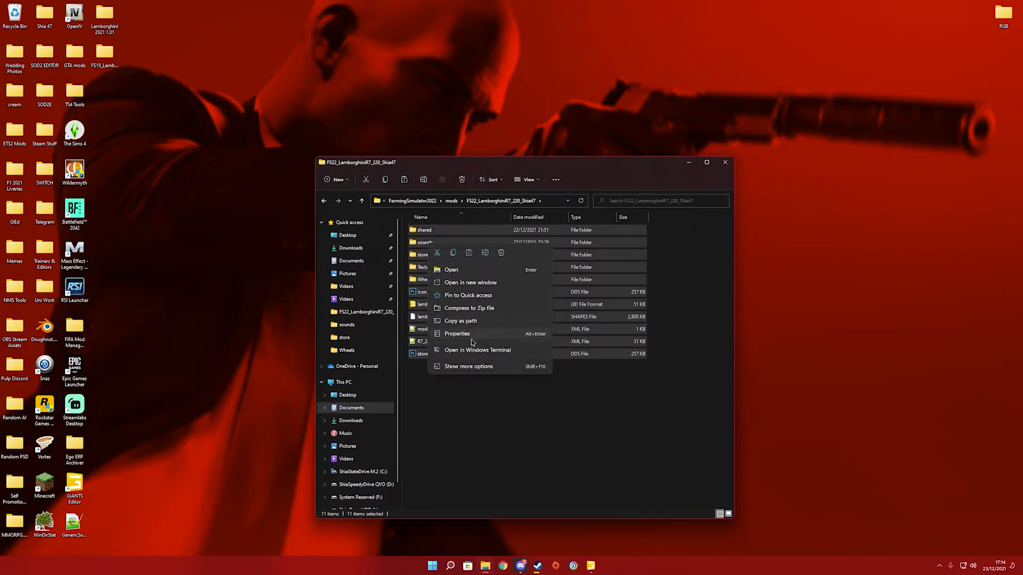
{"action": "left_click", "coordinate": [491, 367]}
{"action": "mouse_move", "coordinate": [538, 411]}
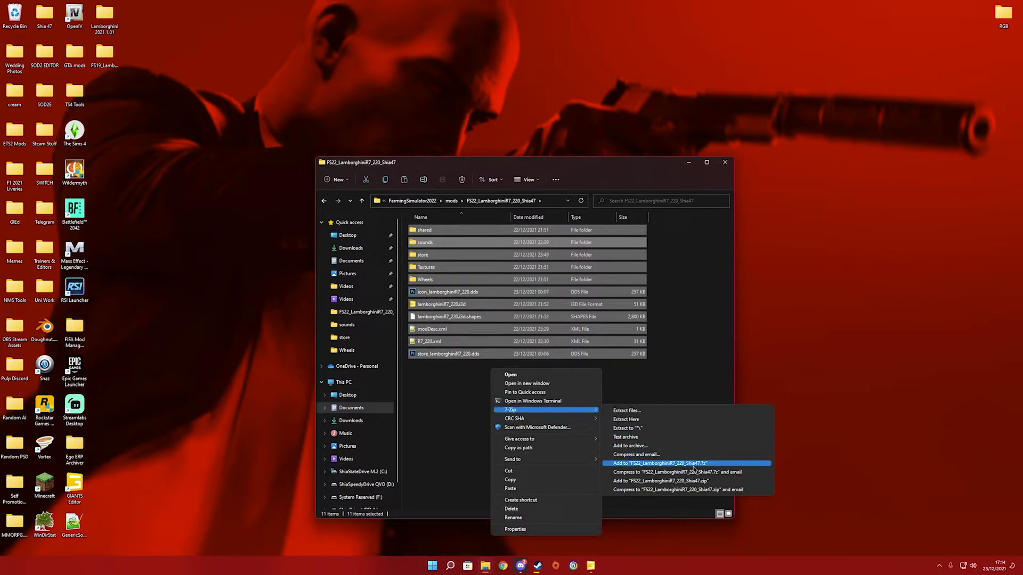
{"action": "left_click", "coordinate": [690, 481]}
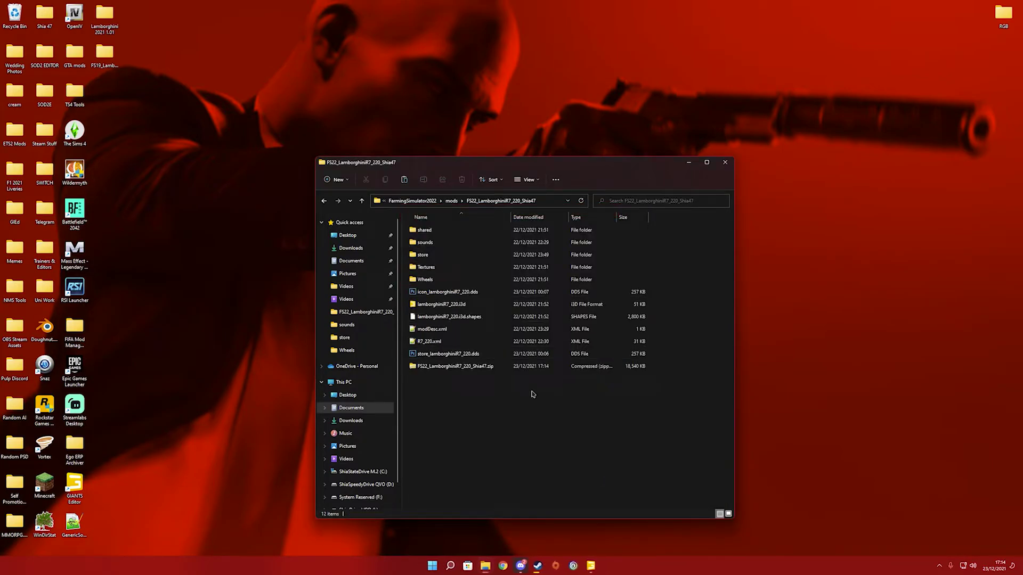
- Move FS22_LamborghiniR7_220_Shia47.zip from the FS22_LamborghiniR7_220_Shia47 folder up into the mods folder
{"action": "left_click", "coordinate": [469, 368]}
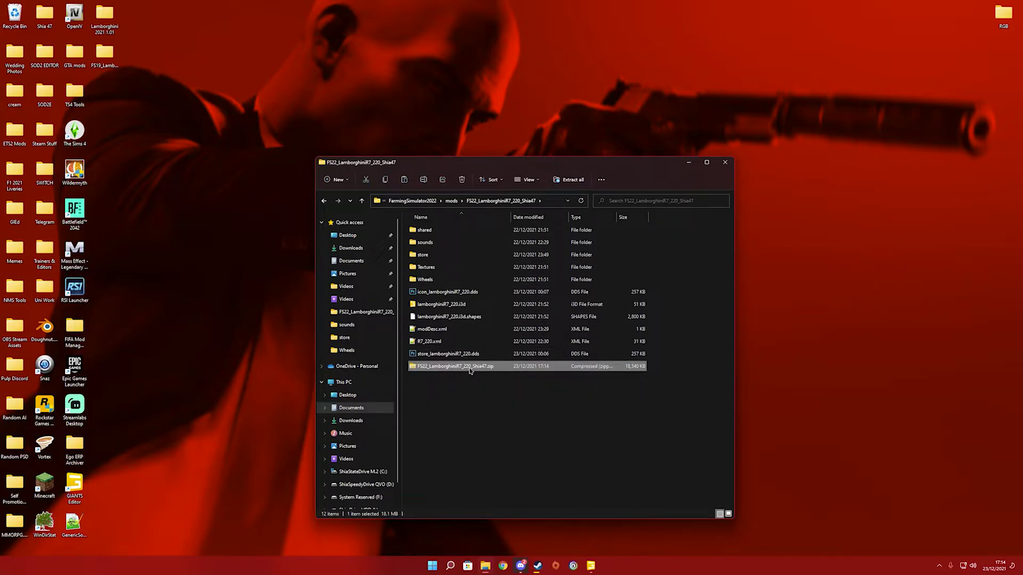
{"action": "right_click", "coordinate": [469, 368]}
{"action": "left_click", "coordinate": [482, 373]}
{"action": "left_click", "coordinate": [451, 201]}
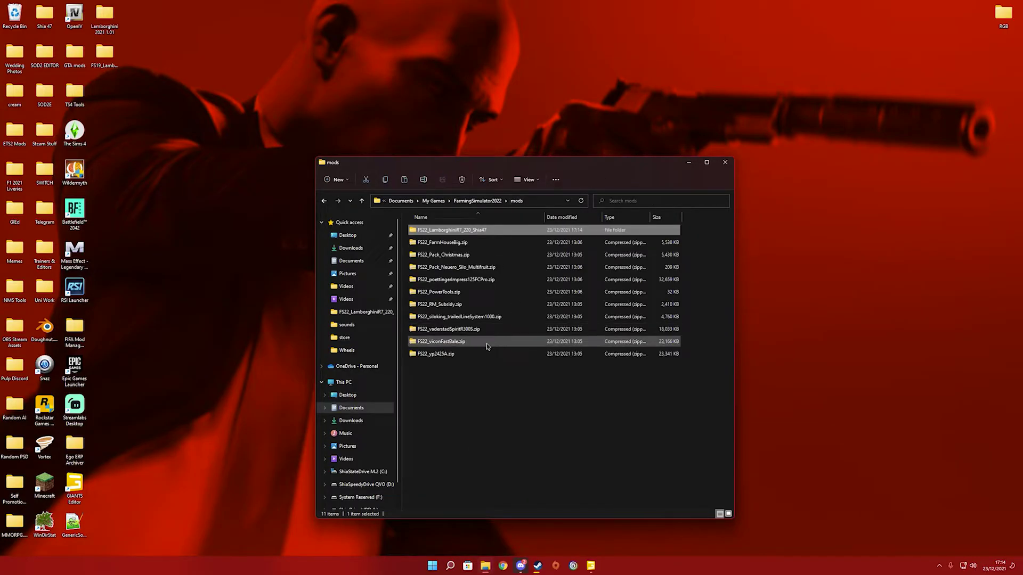
{"action": "right_click", "coordinate": [493, 397]}
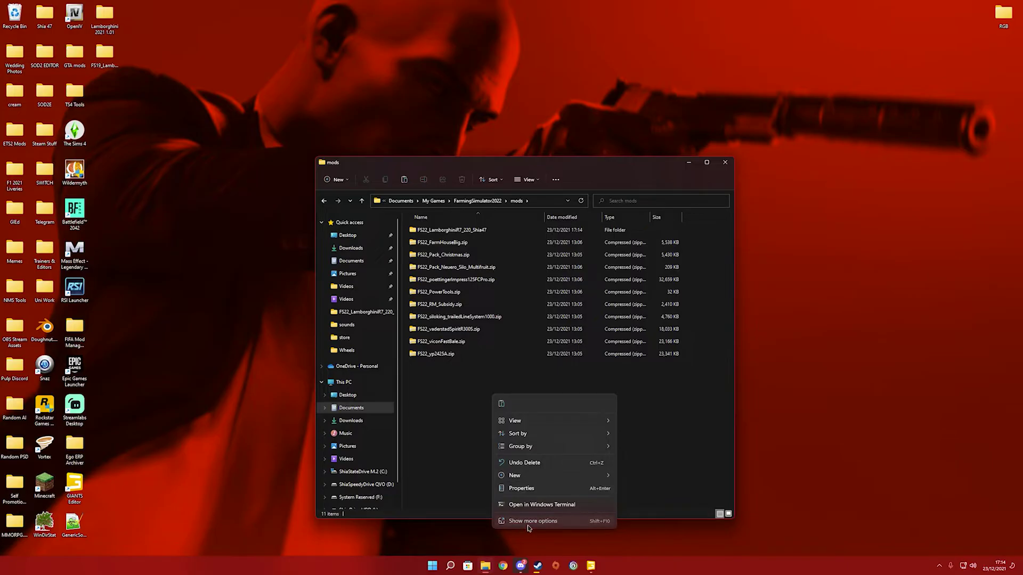
{"action": "left_click", "coordinate": [527, 521]}
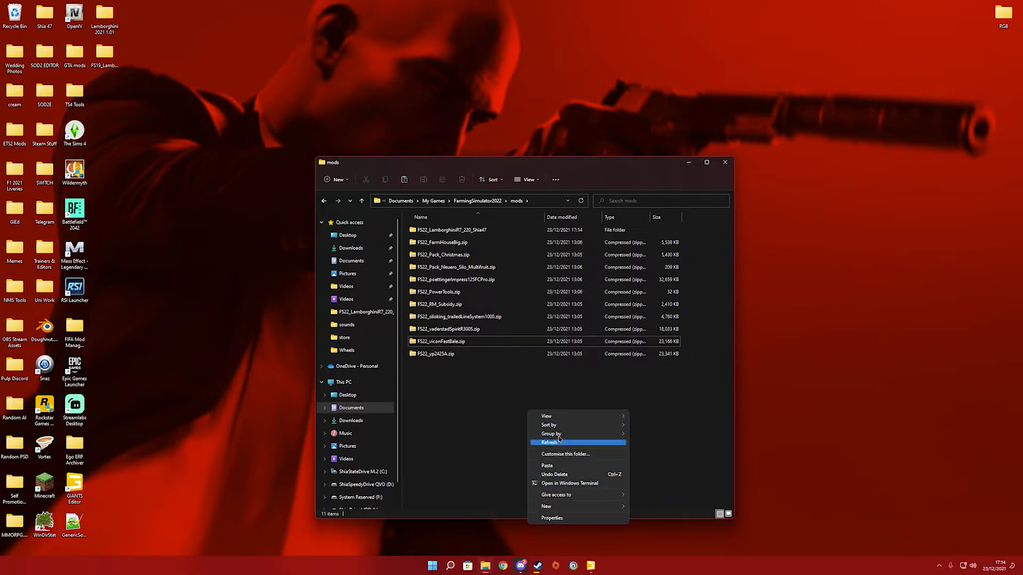
{"action": "left_click", "coordinate": [562, 467]}
{"action": "left_click", "coordinate": [494, 421]}
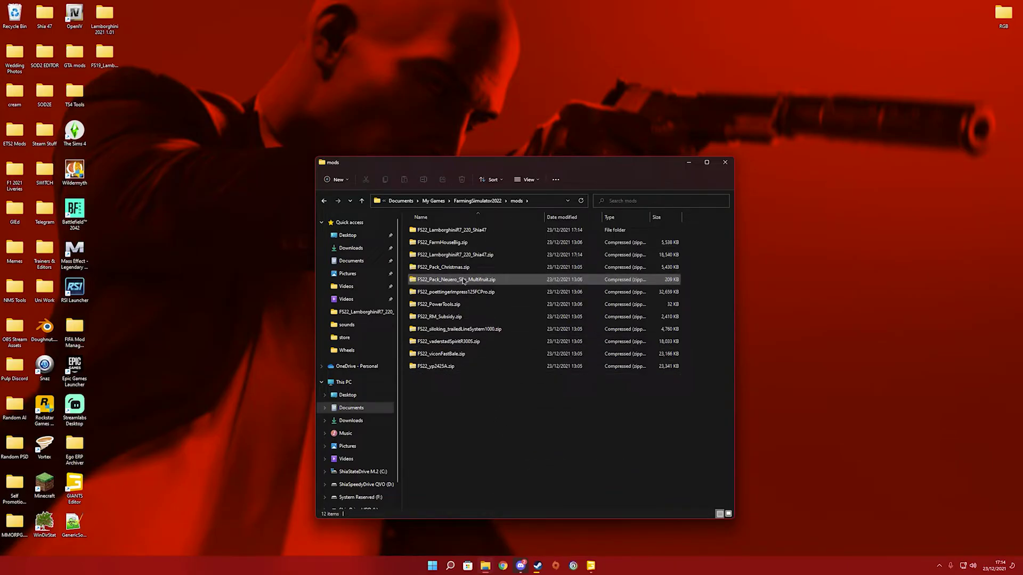
- Move the FS19_LamborghiniR7_220 folder to an empty area of the desktop and reposition the mods folder window
{"action": "left_click_drag", "start_coordinate": [507, 164], "coordinate": [683, 165]}
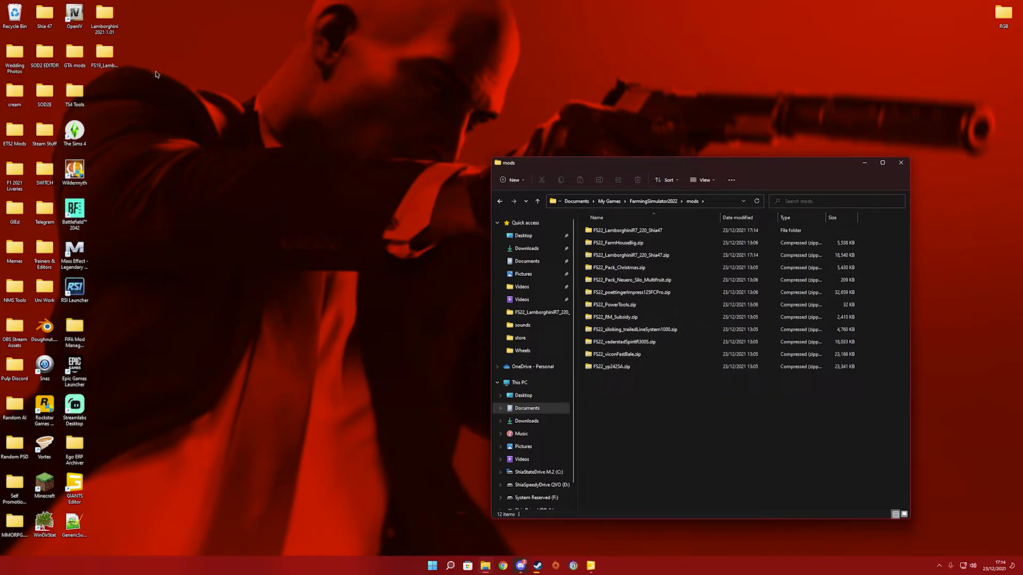
{"action": "left_click", "coordinate": [108, 55]}
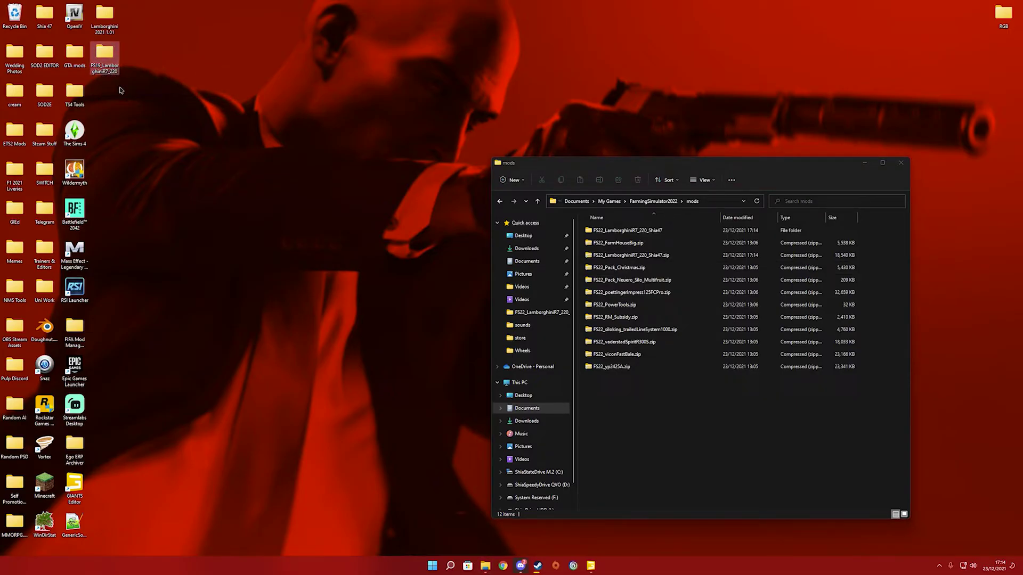
{"action": "left_click_drag", "start_coordinate": [101, 62], "coordinate": [307, 120]}
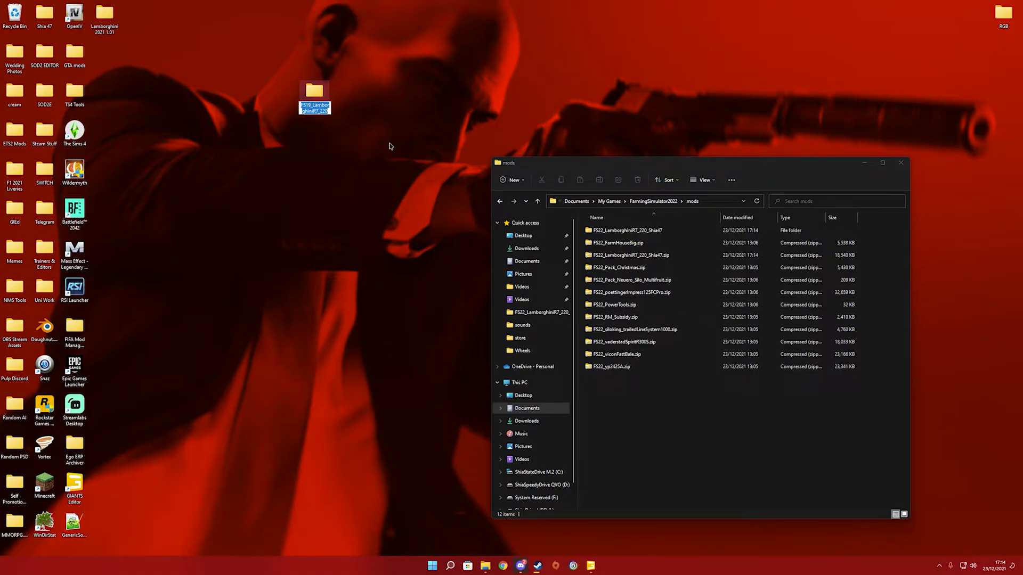
{"action": "left_click", "coordinate": [624, 296]}
{"action": "left_click_drag", "start_coordinate": [617, 381], "coordinate": [591, 222]}
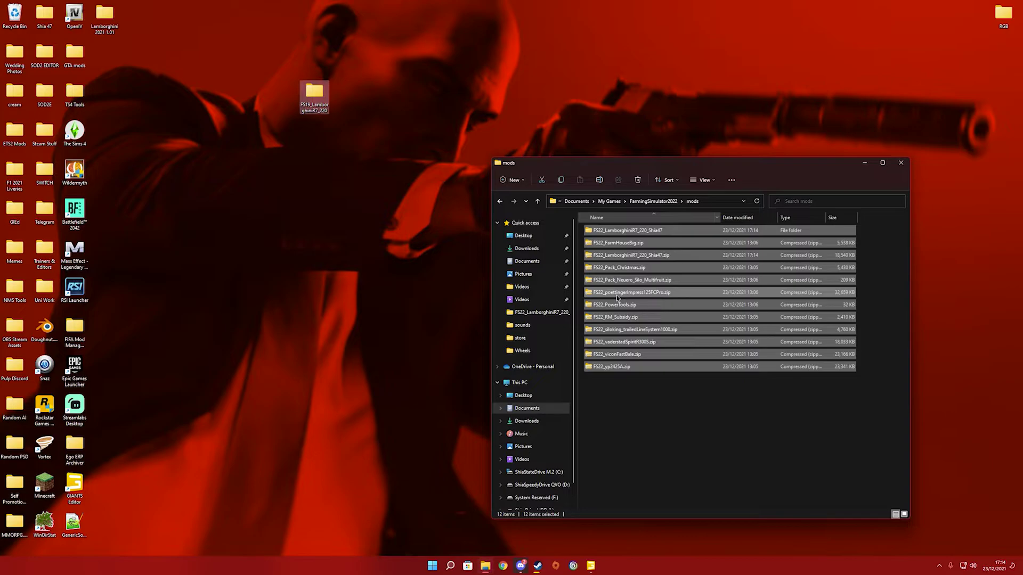
{"action": "left_click", "coordinate": [614, 396]}
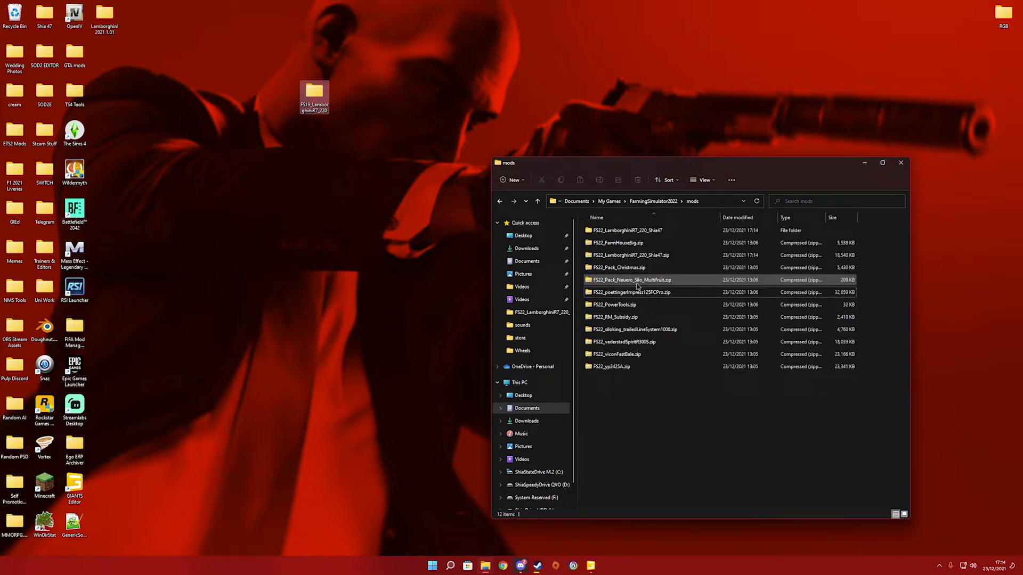
{"action": "left_click_drag", "start_coordinate": [677, 163], "coordinate": [586, 145]}
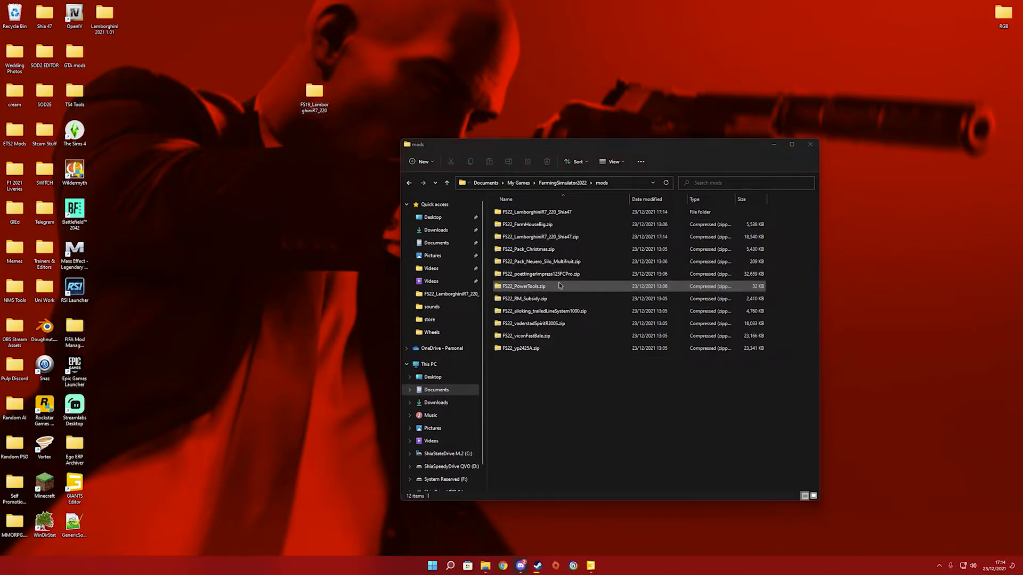
- Switch to Steam, launch Farming Simulator 22 from the library and minimize the Steam window
{"action": "left_click", "coordinate": [538, 566]}
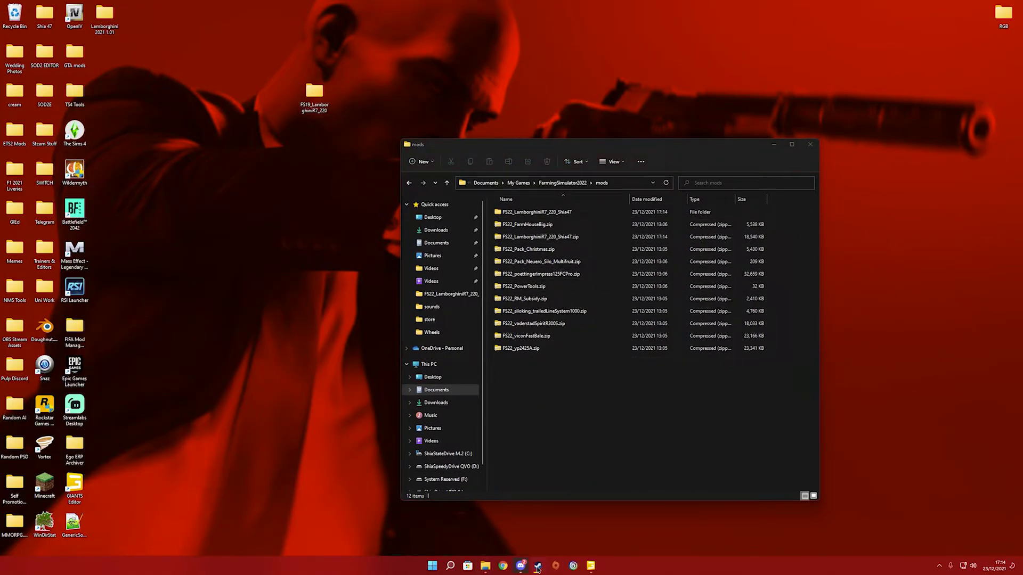
{"action": "mouse_move", "coordinate": [362, 100]}
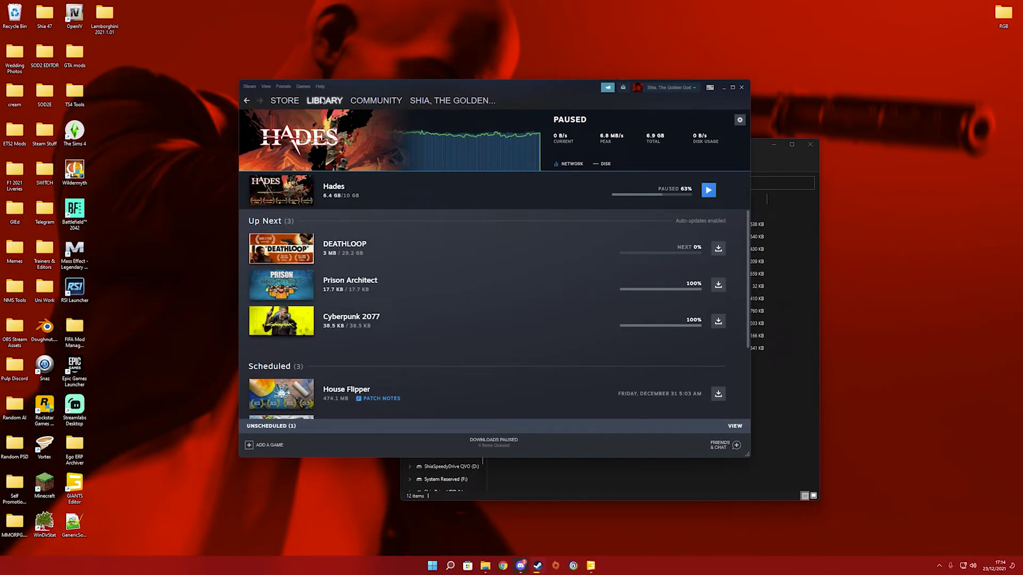
{"action": "left_click", "coordinate": [325, 100]}
{"action": "left_click", "coordinate": [383, 288]}
{"action": "left_click", "coordinate": [386, 249]}
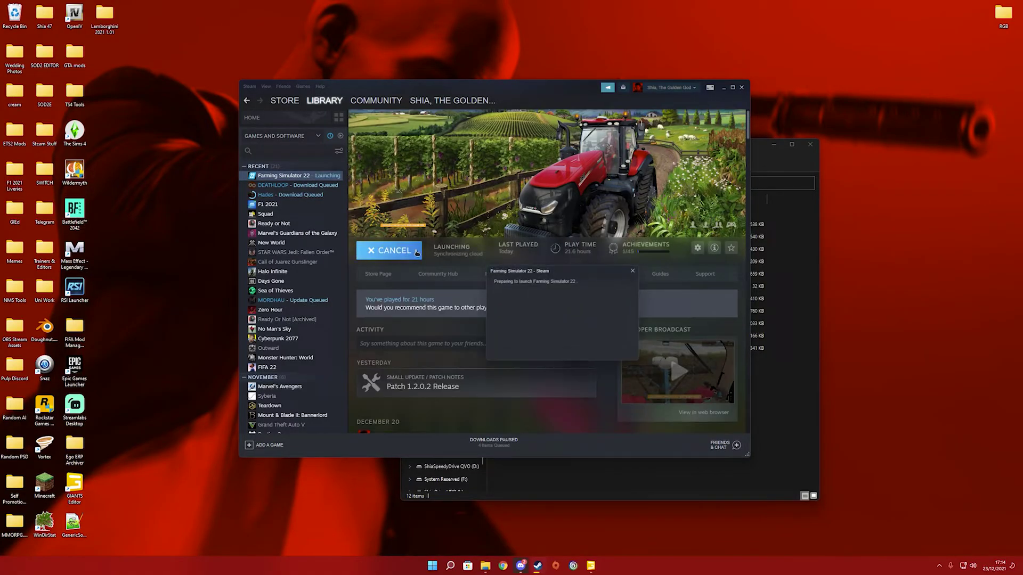
{"action": "left_click", "coordinate": [724, 88]}
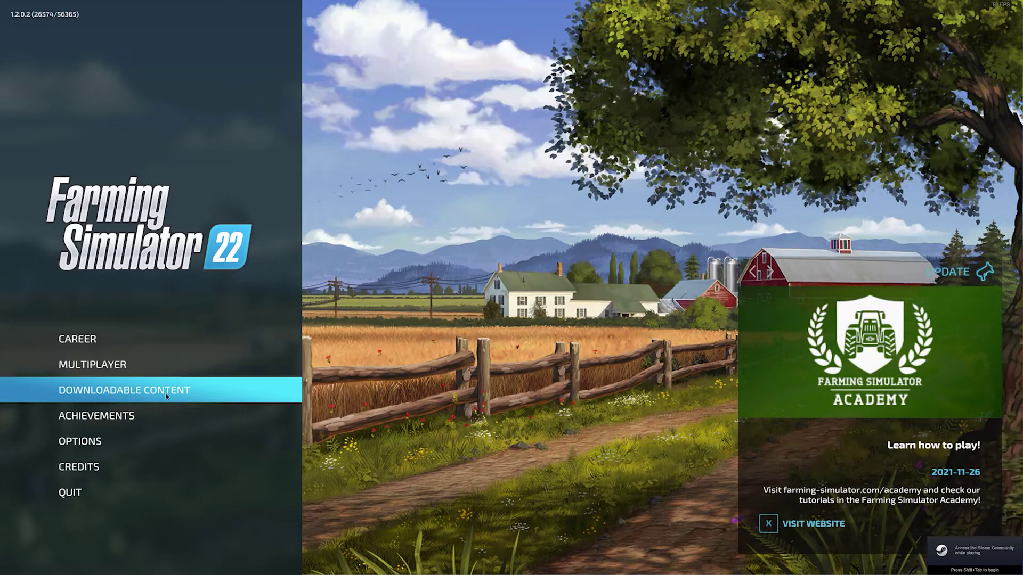
- Check the installed mods in the ModHub for Lamborghini R7.220, view its details, and return to the main menu
{"action": "left_click", "coordinate": [170, 395]}
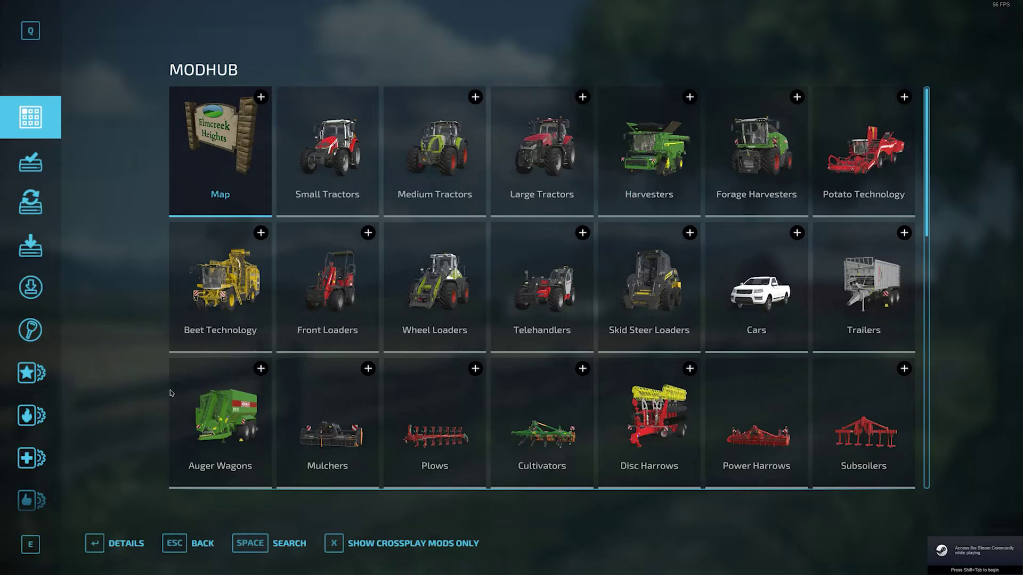
{"action": "left_click", "coordinate": [37, 256]}
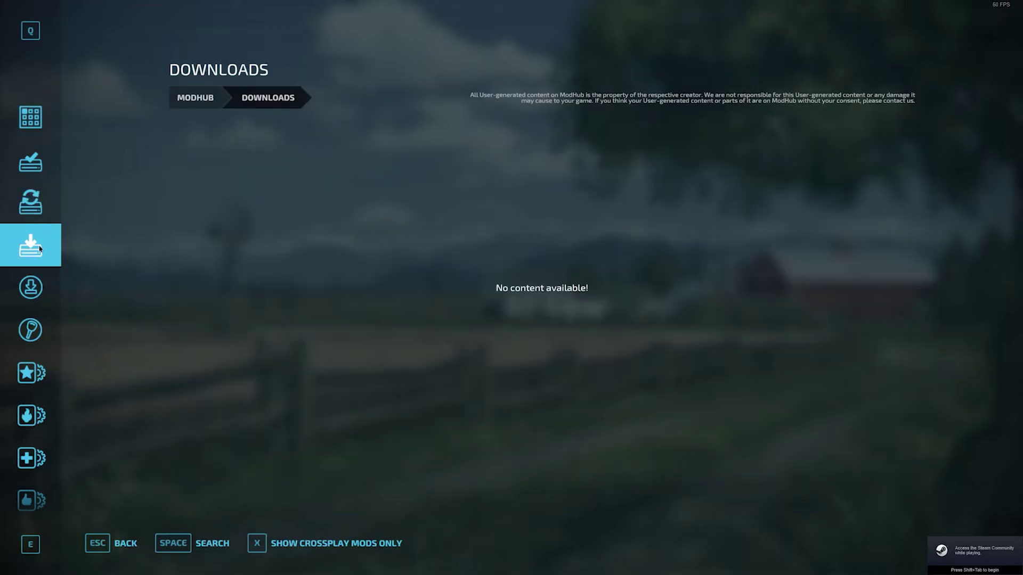
{"action": "left_click", "coordinate": [40, 162]}
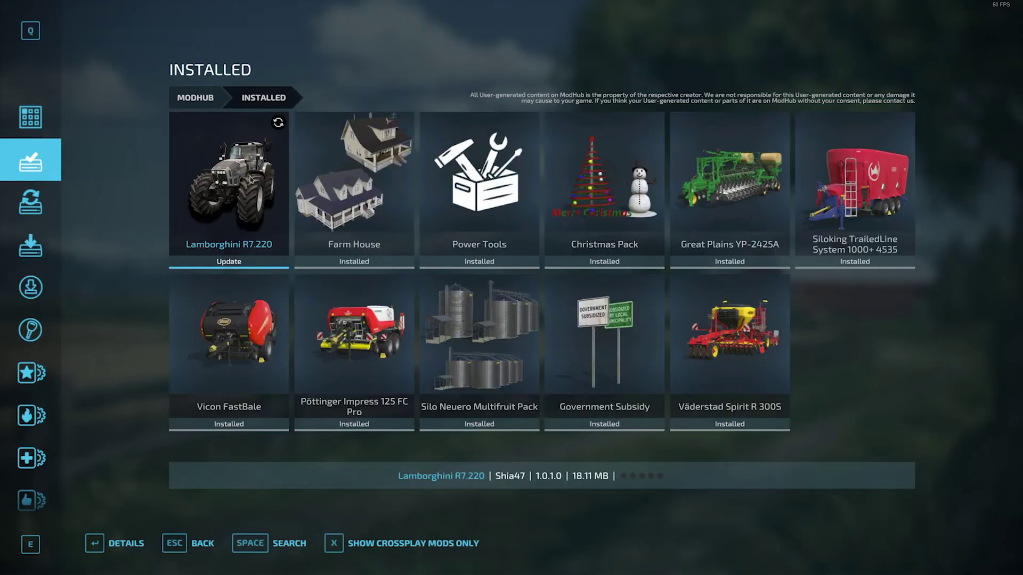
{"action": "left_click", "coordinate": [250, 184]}
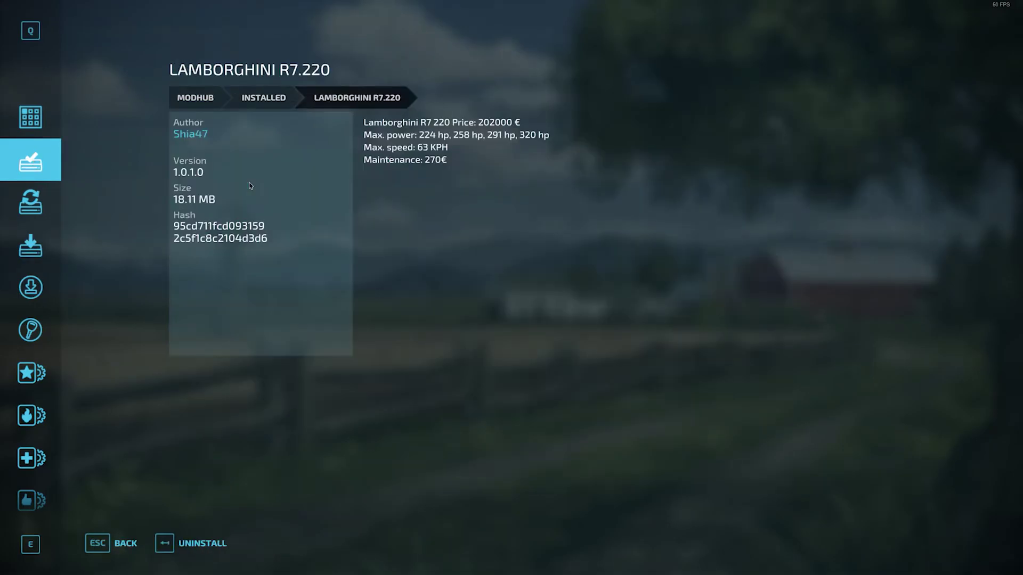
{"action": "left_click", "coordinate": [29, 167]}
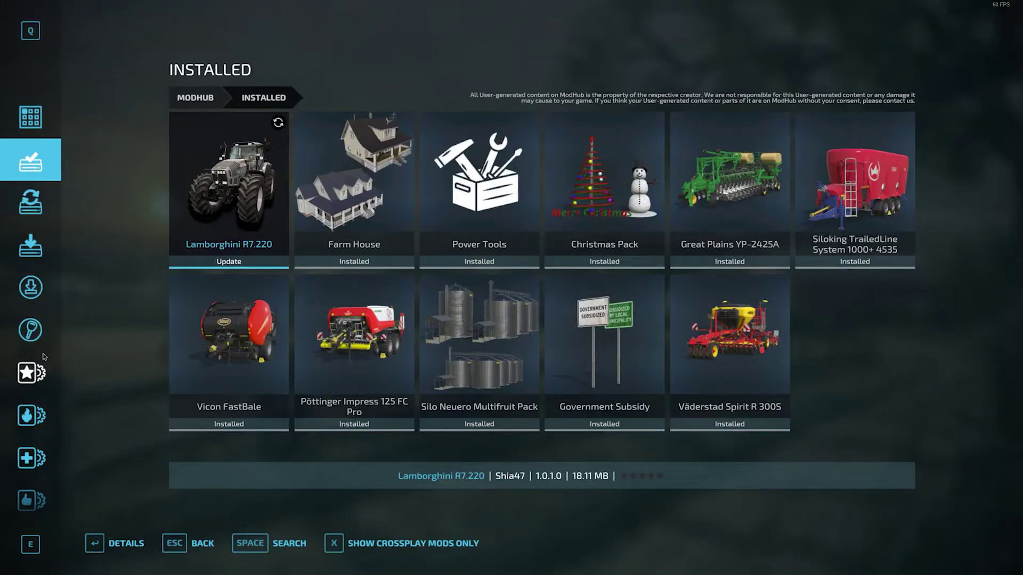
{"action": "key", "text": "Escape"}
- Load Game save 1 with the Lamborghini R7.220 and Power Tools mods enabled
{"action": "left_click", "coordinate": [114, 343]}
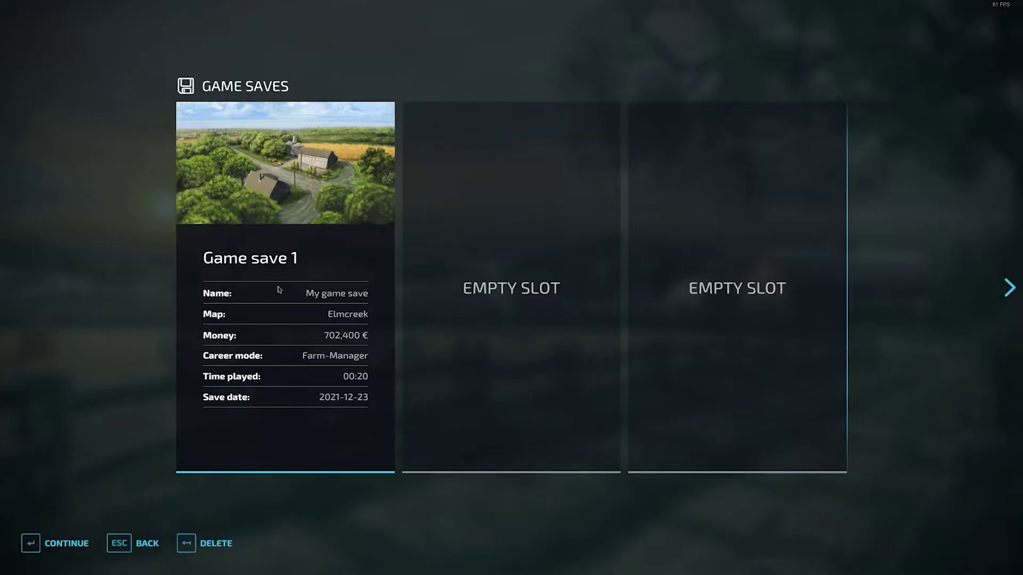
{"action": "left_click", "coordinate": [300, 257]}
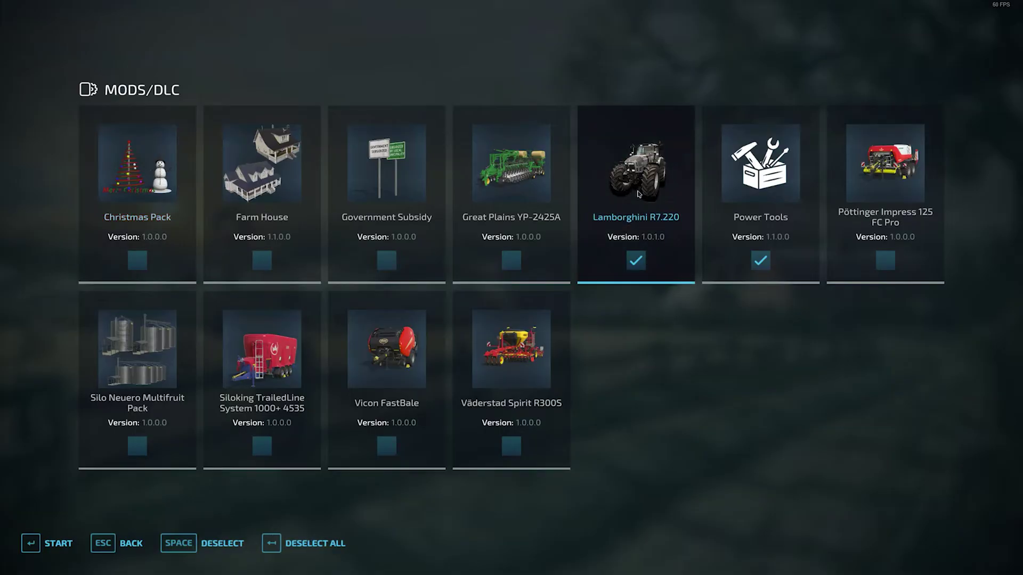
{"action": "left_click", "coordinate": [208, 546]}
{"action": "left_click", "coordinate": [207, 547]}
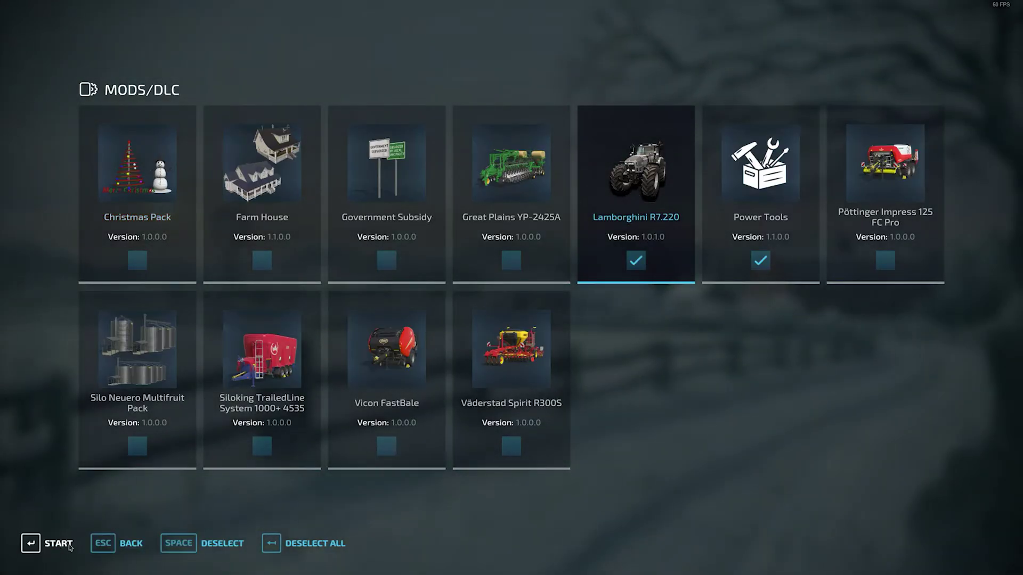
{"action": "left_click", "coordinate": [52, 547]}
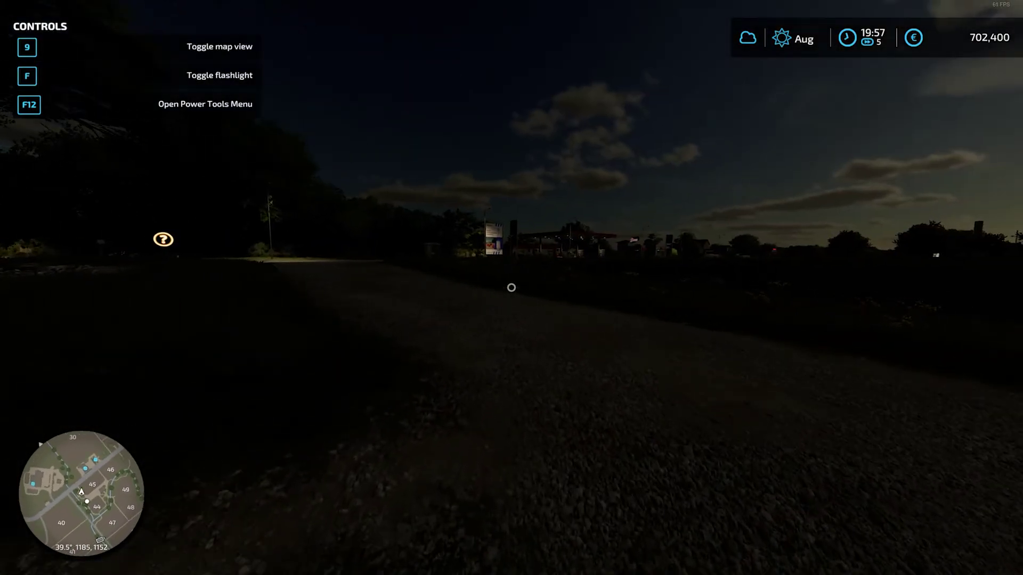
- Open the vehicle shop and bring up the Lamborghini R7.220 configuration among the large tractors
{"action": "key", "text": "p"}
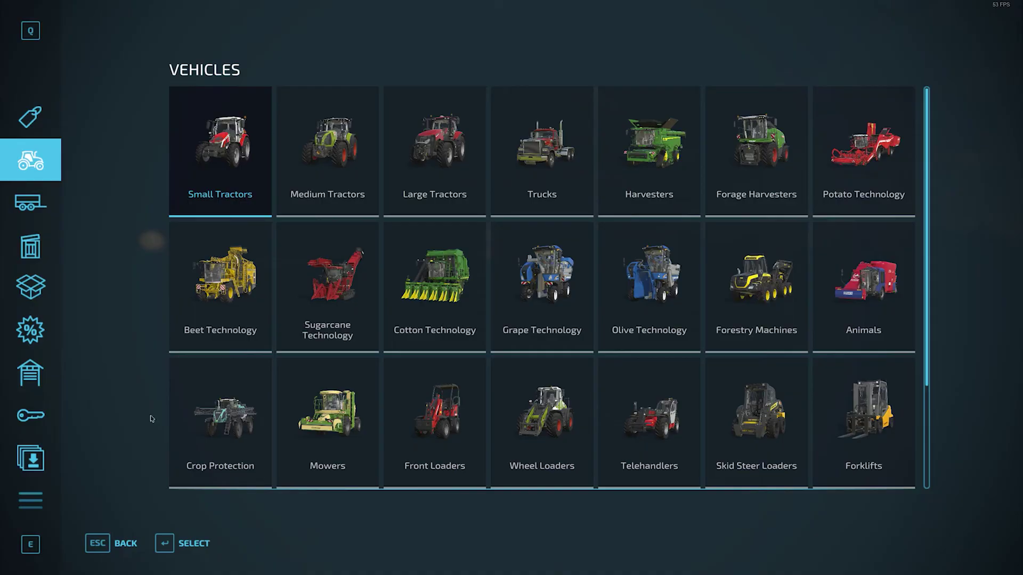
{"action": "left_click", "coordinate": [441, 156]}
{"action": "scroll", "coordinate": [653, 206], "scroll_direction": "down", "scroll_amount": 12}
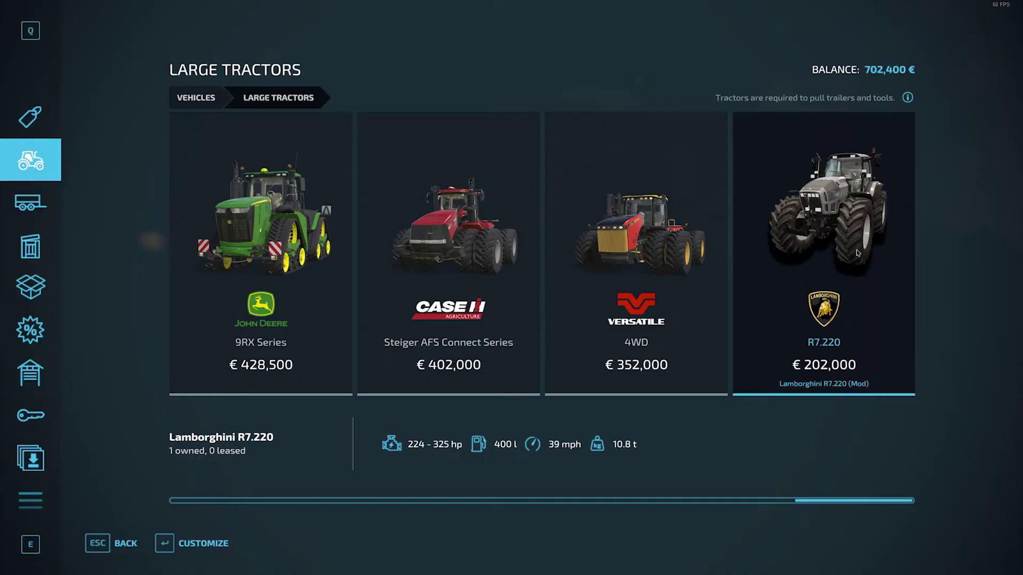
{"action": "left_click", "coordinate": [830, 235]}
{"action": "mouse_move", "coordinate": [382, 293]}
{"action": "left_mouse_down"}
{"action": "mouse_move", "coordinate": [538, 292]}
{"action": "mouse_move", "coordinate": [373, 293]}
{"action": "left_mouse_up"}
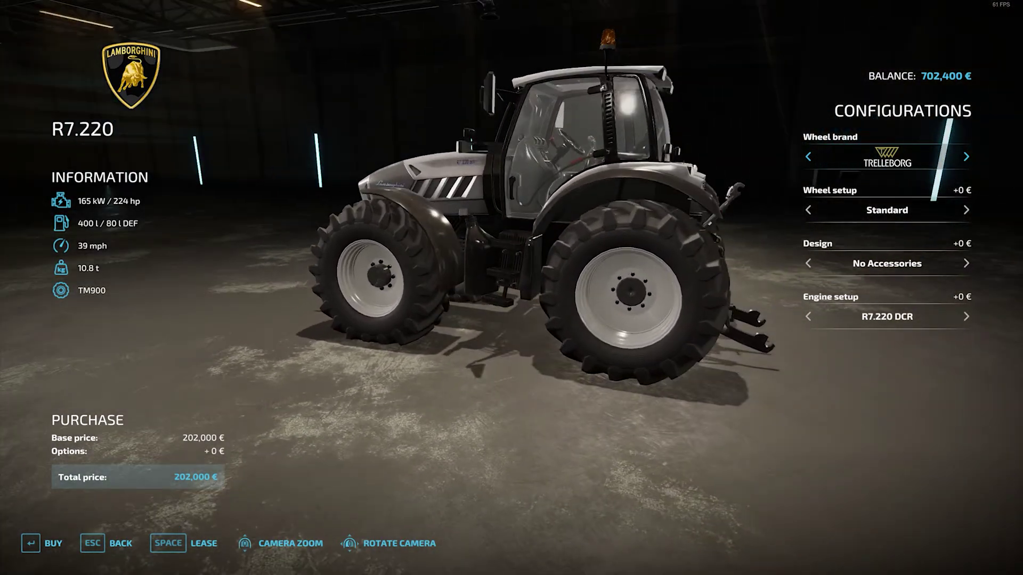
- Buy the R7.220 with Michelin wheels, the Accessories design and the R7.320 DCR engine setup, and leave the shop
{"action": "left_click", "coordinate": [964, 158]}
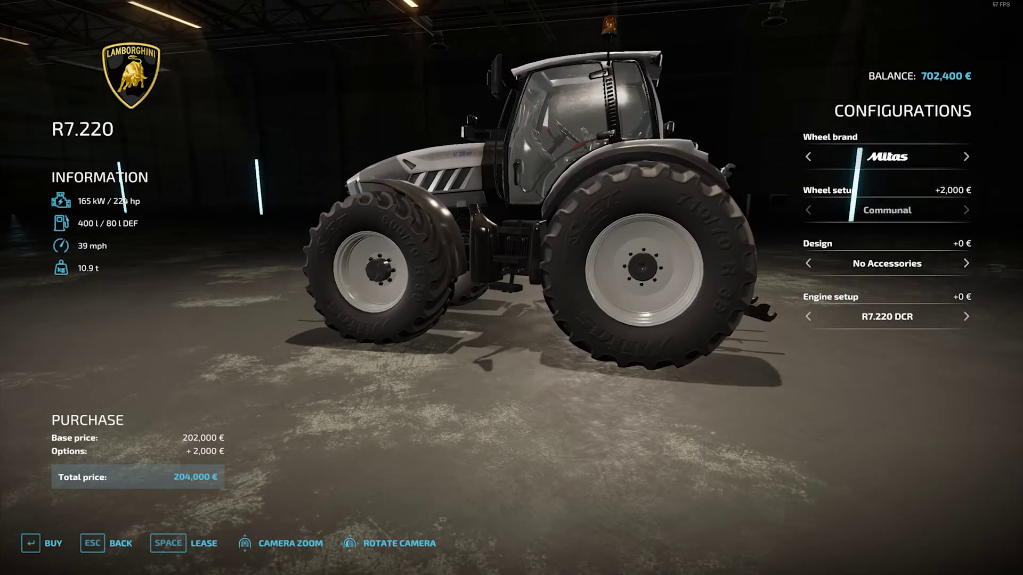
{"action": "left_click", "coordinate": [967, 157]}
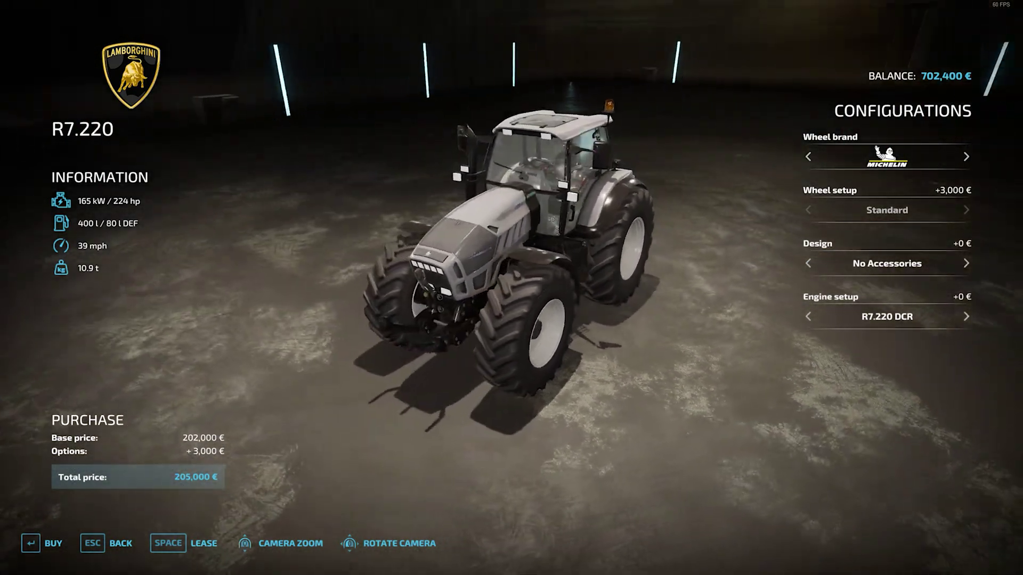
{"action": "left_click_drag", "start_coordinate": [586, 234], "coordinate": [496, 214]}
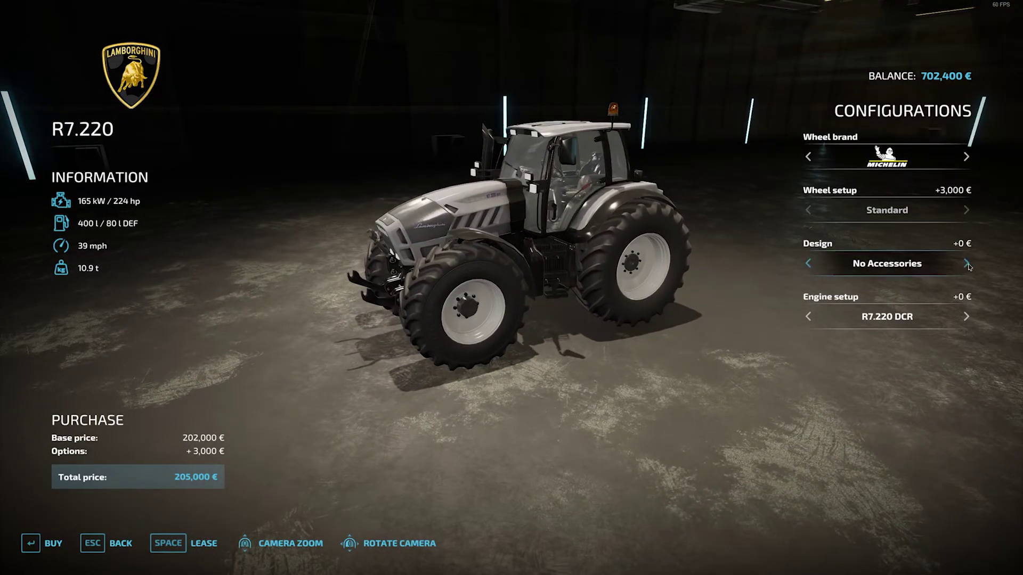
{"action": "left_click", "coordinate": [33, 548]}
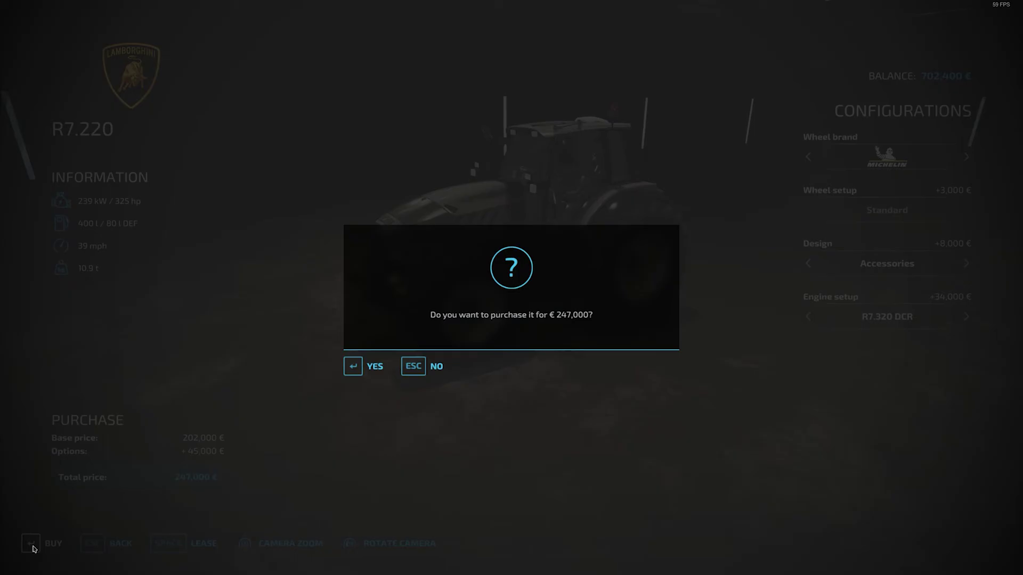
{"action": "left_click", "coordinate": [370, 361]}
{"action": "key", "text": "Escape"}
{"action": "key", "text": "Escape"}
{"action": "key", "text": "Escape"}
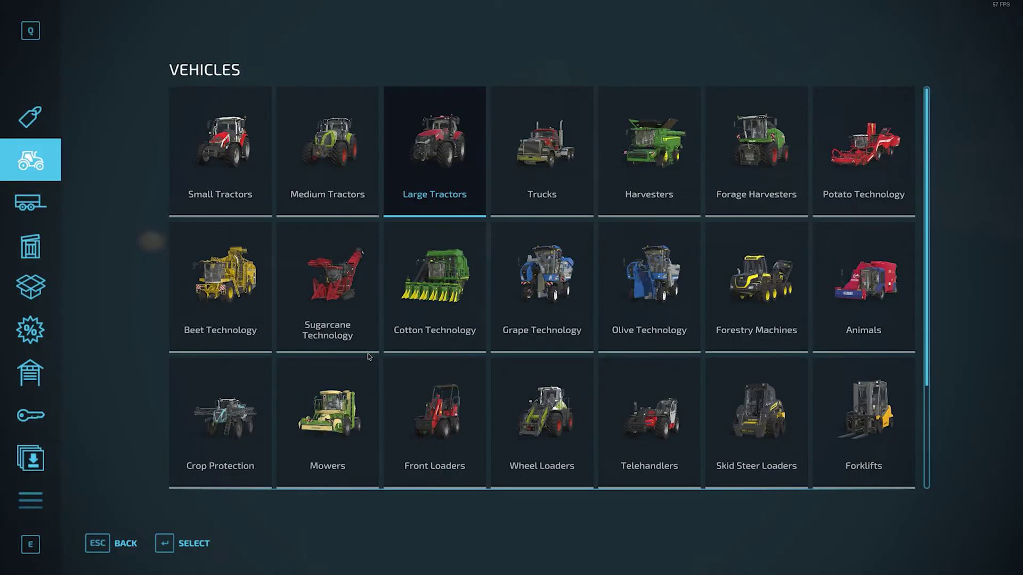
- Enter the purchased Lamborghini R7.320 DCR, drive it out of the shed and turn on its lights
{"action": "key", "text": "Tab"}
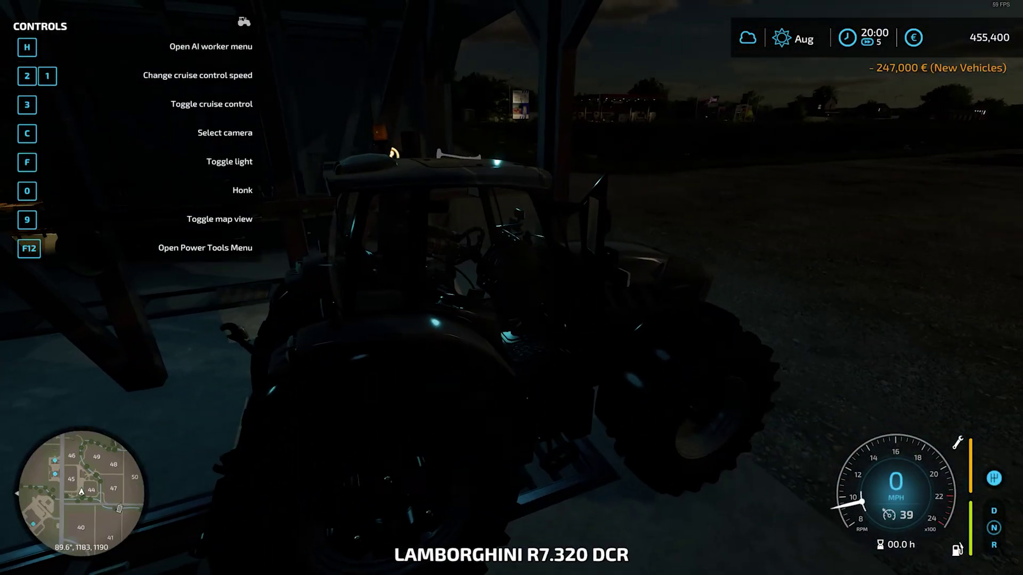
{"action": "key", "text": "w"}
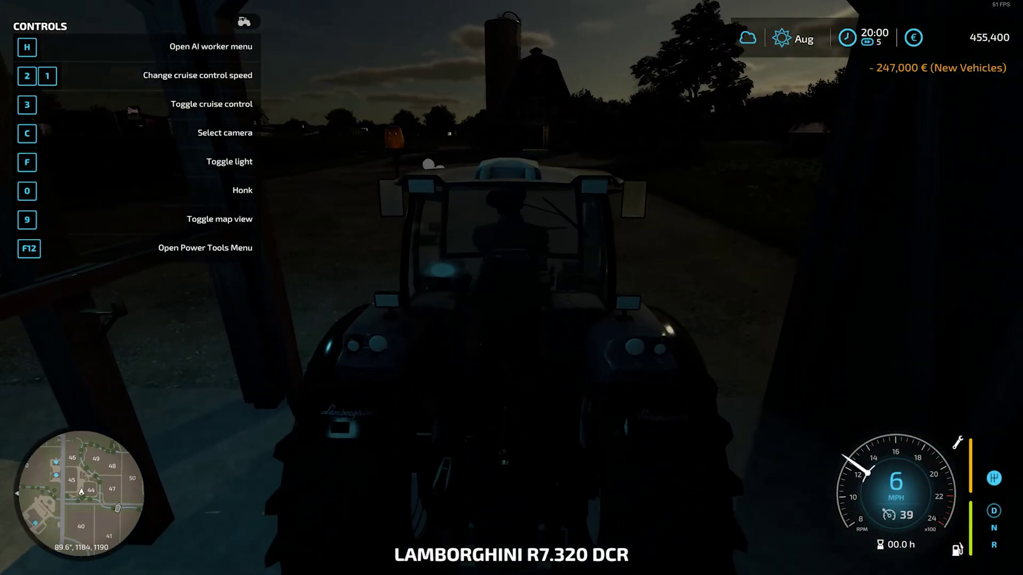
{"action": "key", "text": "f"}
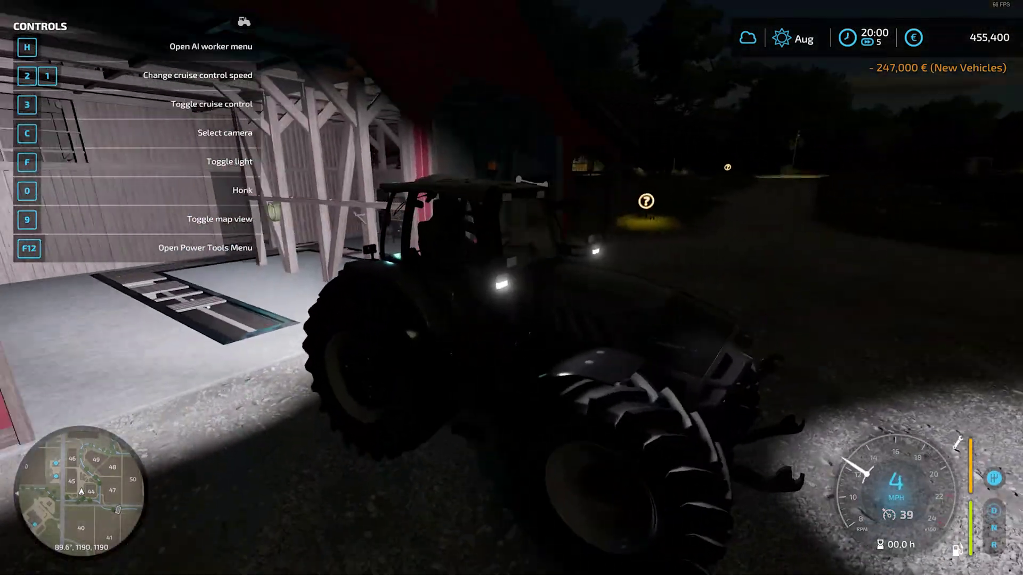
- Drive the tractor farther onto the gravel yard outside the red shed and bring it to a stop
{"action": "key", "text": "w"}
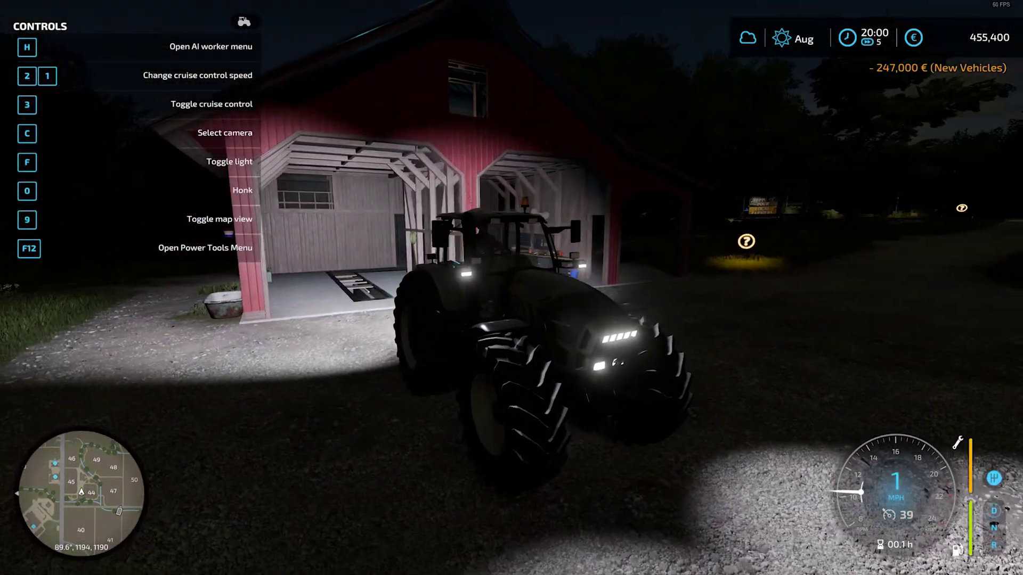
{"action": "scroll", "coordinate": [511, 287], "scroll_direction": "up", "scroll_amount": 3}
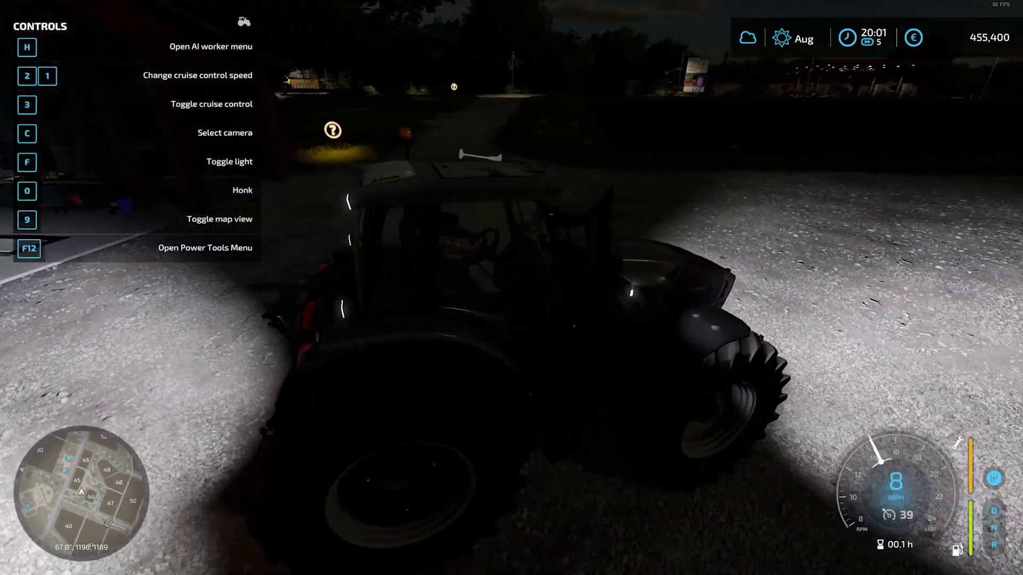
{"action": "key", "text": "s"}
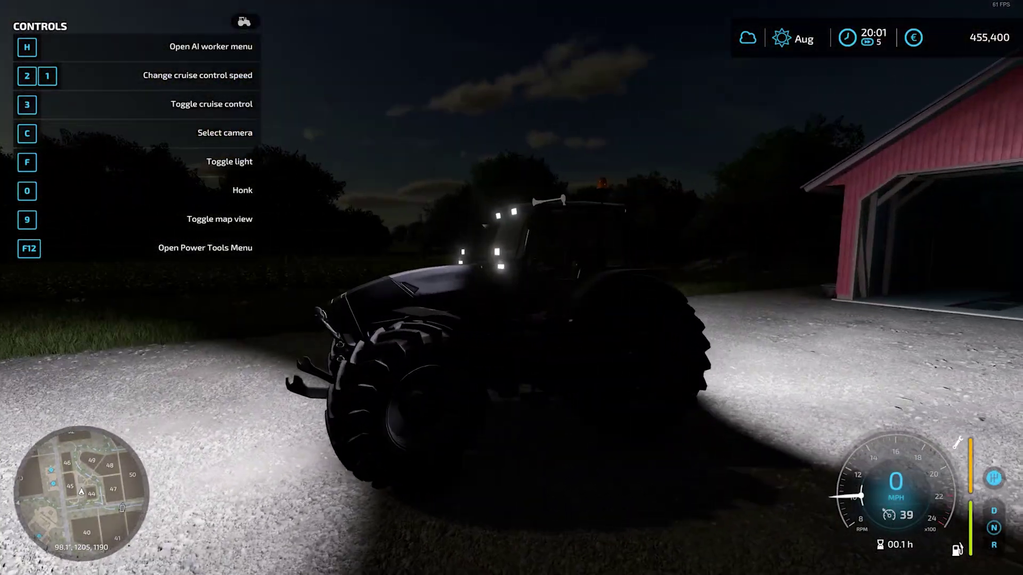
- Leave the tractor, turn on the flashlight and walk around it to examine its body, wheels, front and rear
{"action": "key", "text": "e"}
{"action": "key", "text": "f"}
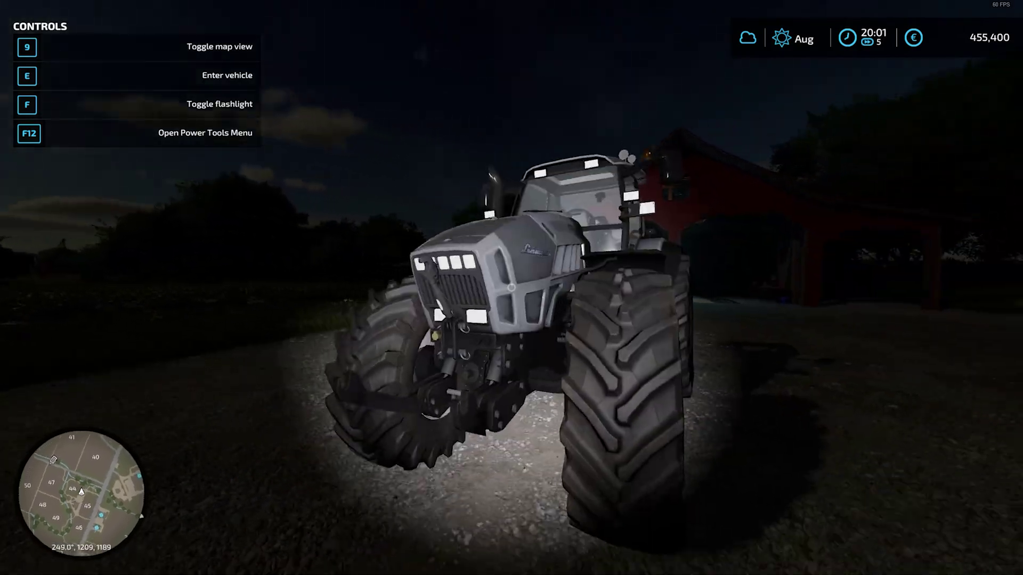
{"action": "key", "text": "w"}
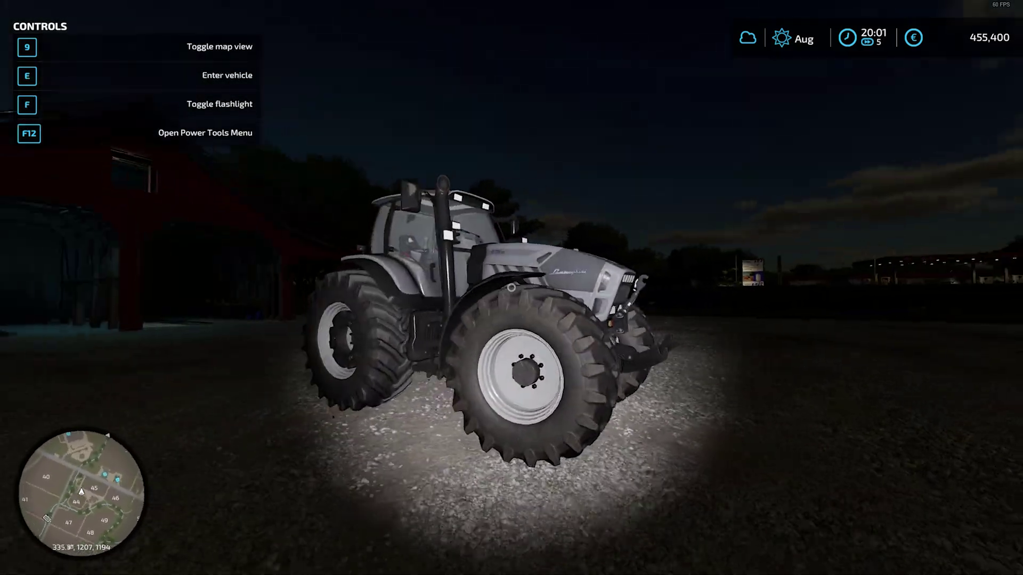
{"action": "key", "text": "w"}
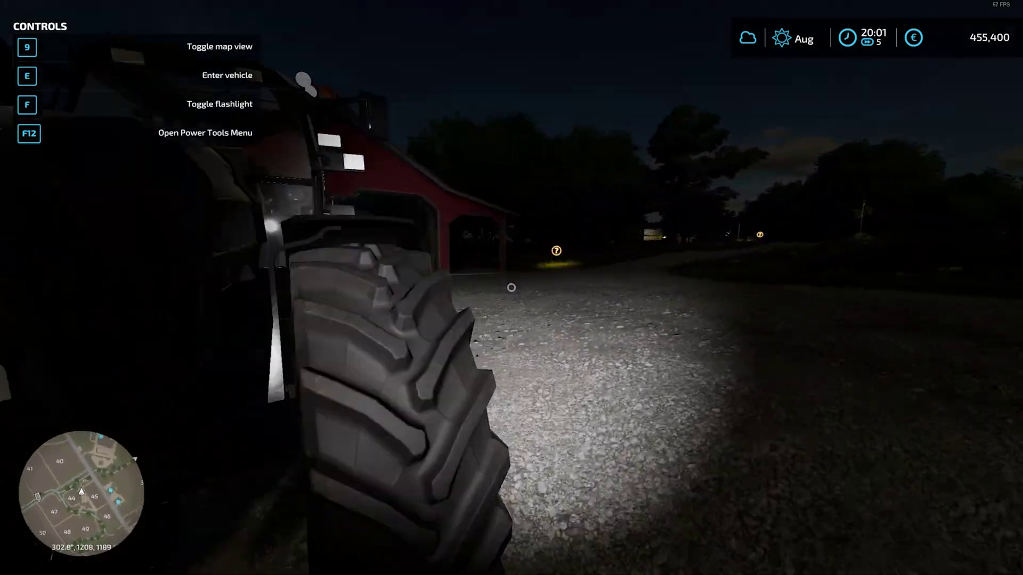
{"action": "key", "text": "w"}
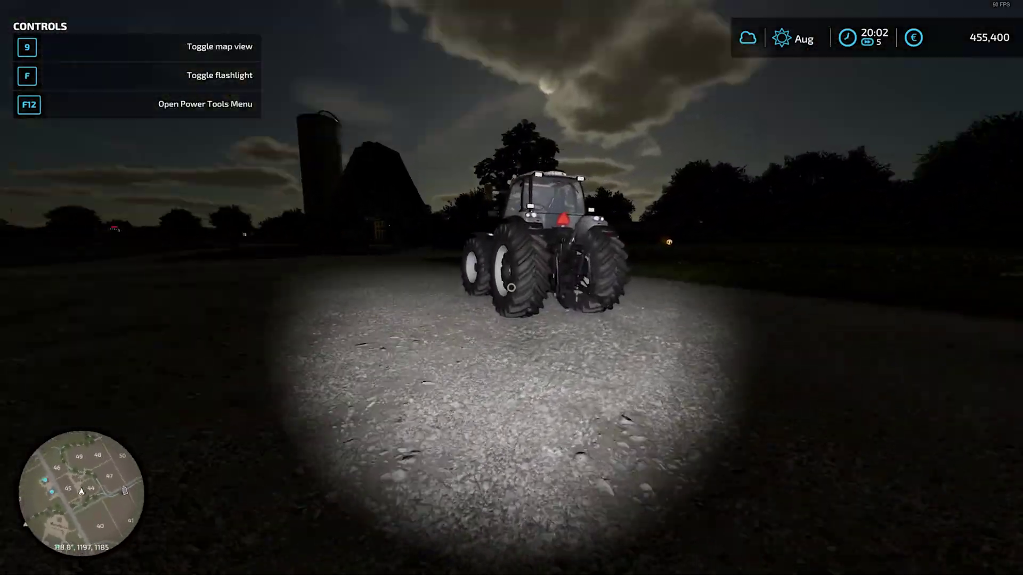
{"action": "key", "text": "w"}
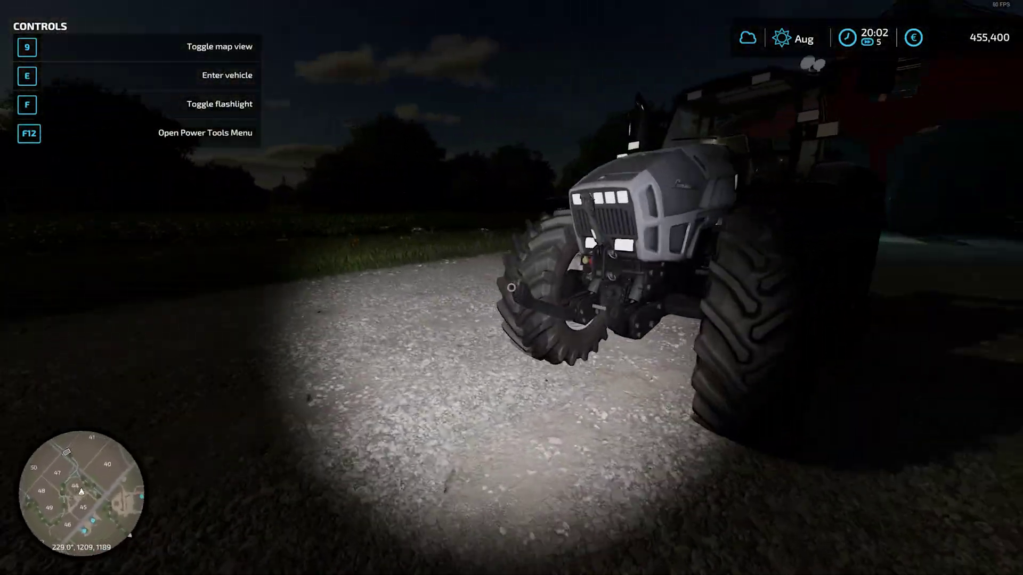